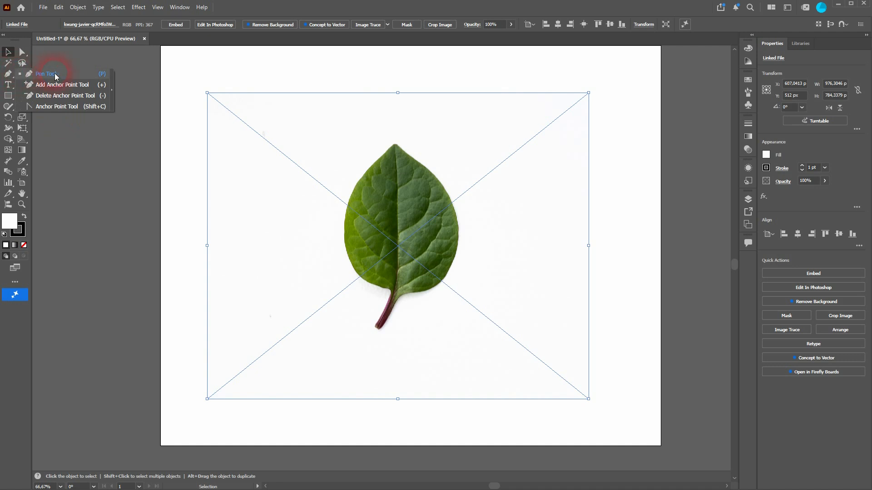
Step: Draw a closed four-point path roughly around the leaf's stem with the Pen tool
{"action": "left_click", "coordinate": [75, 76]}
{"action": "scroll", "coordinate": [383, 331], "scroll_direction": "up", "scroll_amount": 1}
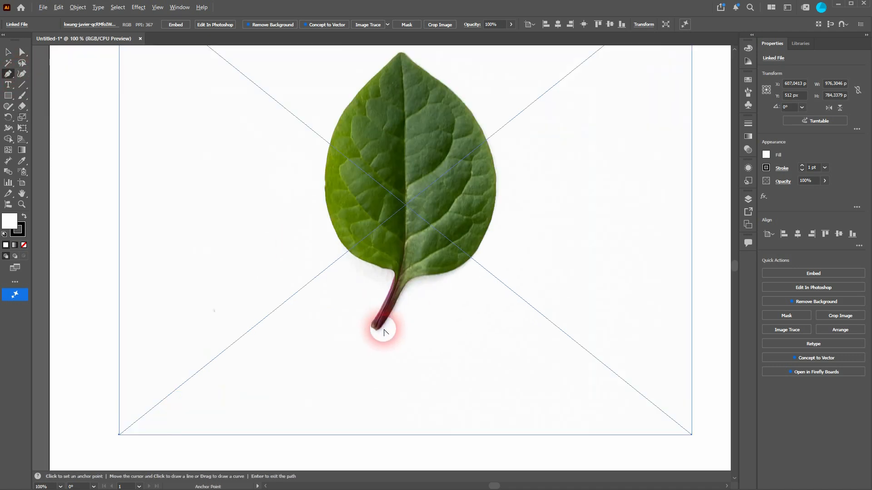
{"action": "scroll", "coordinate": [385, 335], "scroll_direction": "up", "scroll_amount": 1}
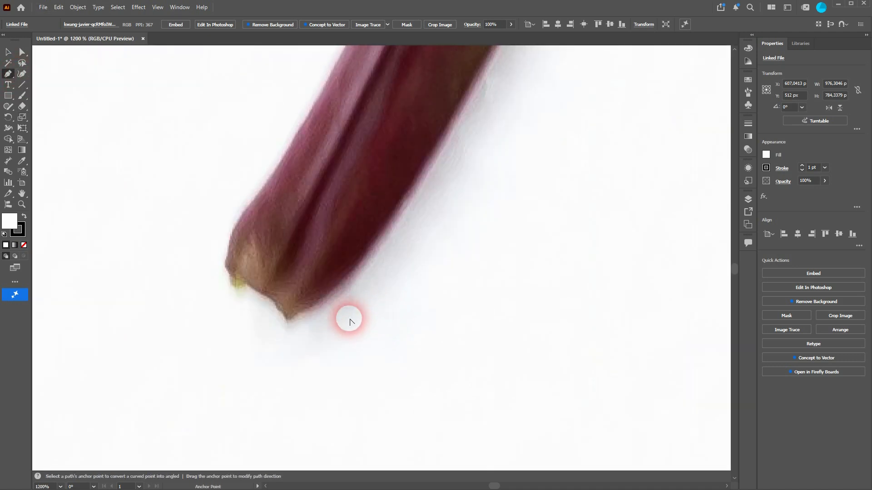
{"action": "scroll", "coordinate": [343, 307], "scroll_direction": "up", "scroll_amount": 2}
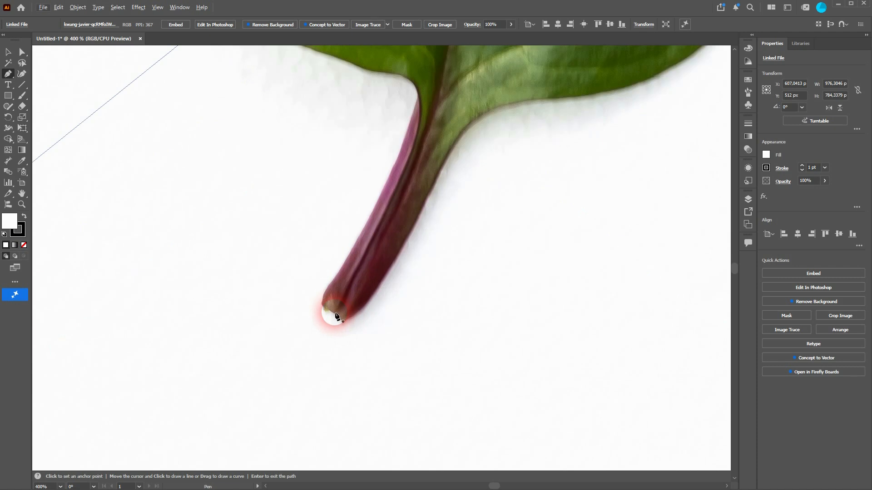
{"action": "left_click", "coordinate": [340, 321]}
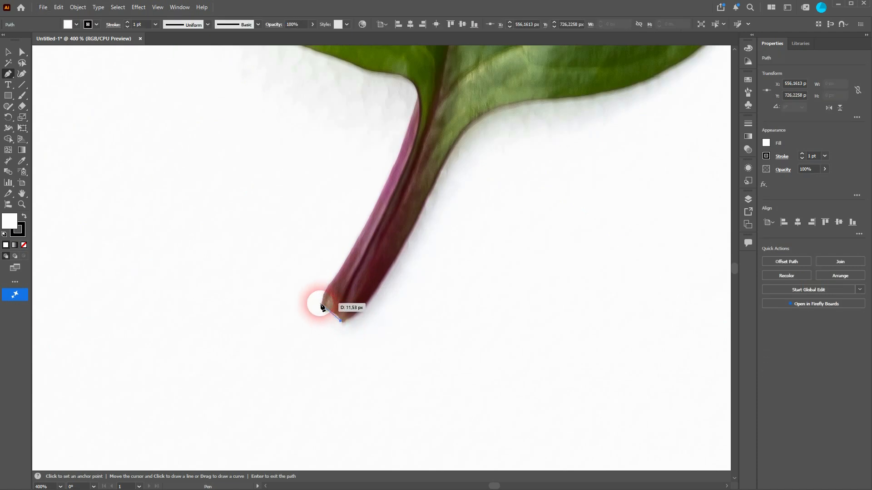
{"action": "left_click", "coordinate": [320, 303]}
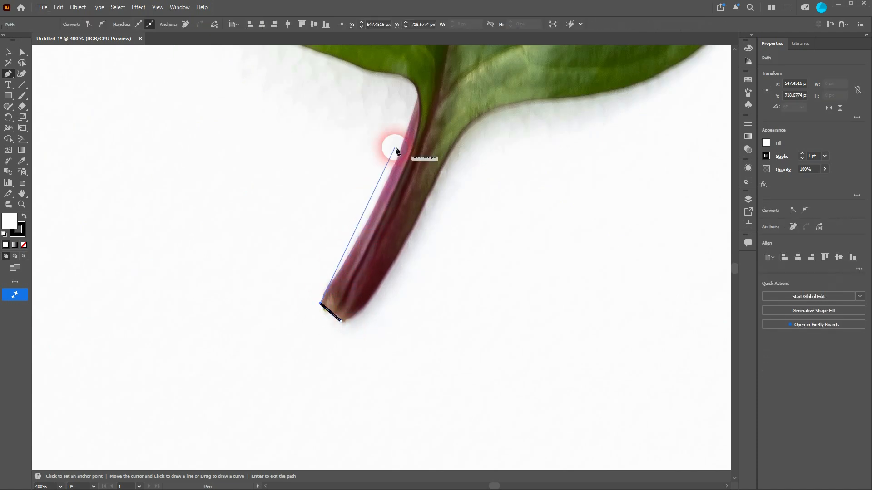
{"action": "left_click", "coordinate": [418, 93]}
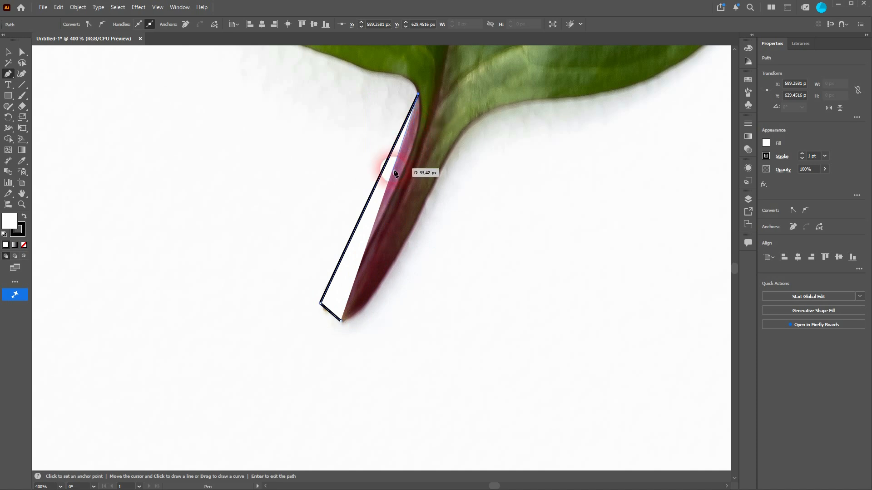
{"action": "double_click", "coordinate": [11, 221]}
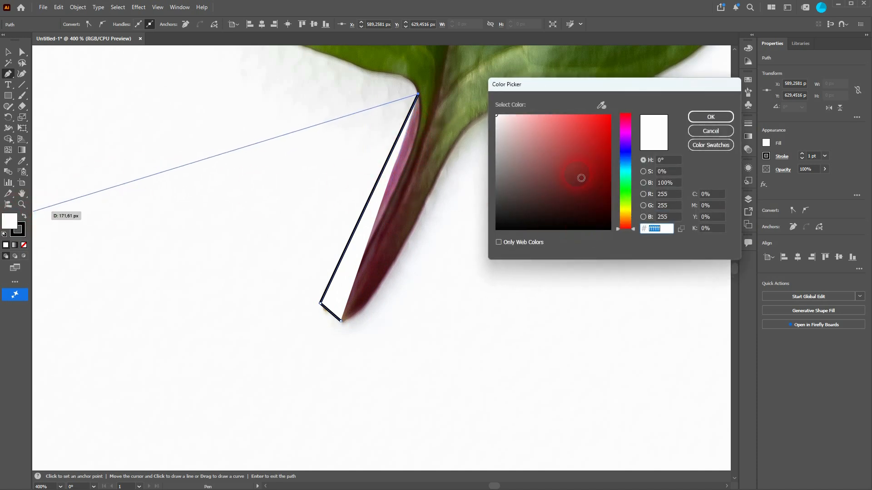
{"action": "left_click", "coordinate": [719, 131]}
{"action": "left_click", "coordinate": [452, 191]}
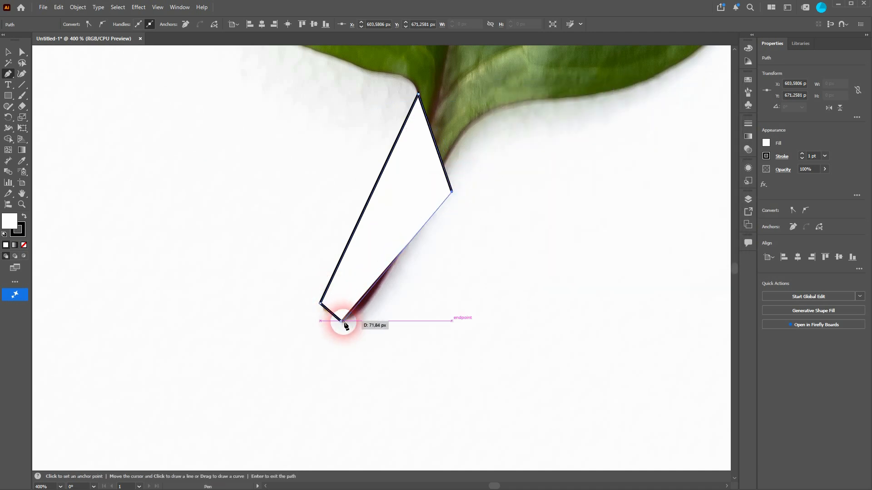
{"action": "left_click", "coordinate": [341, 321]}
Step: Set the fill of the closed stem path to None and delete the path
{"action": "left_click", "coordinate": [8, 53]}
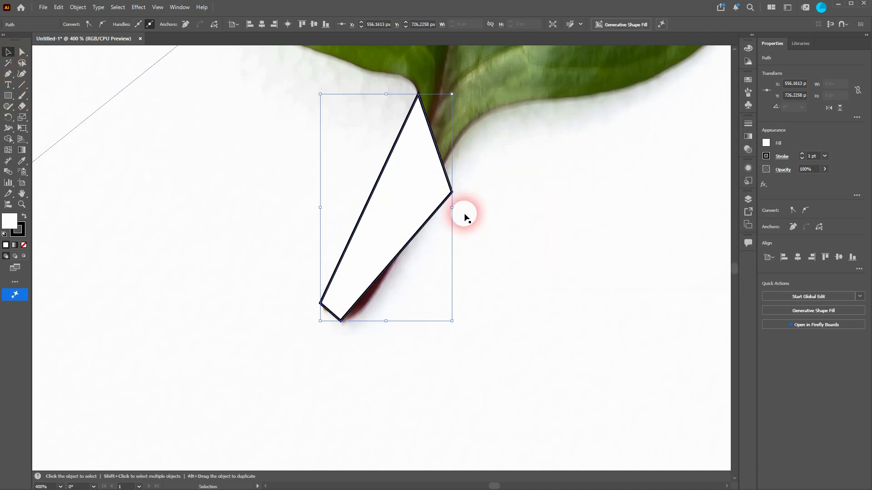
{"action": "left_click", "coordinate": [177, 360]}
{"action": "left_click", "coordinate": [404, 216]}
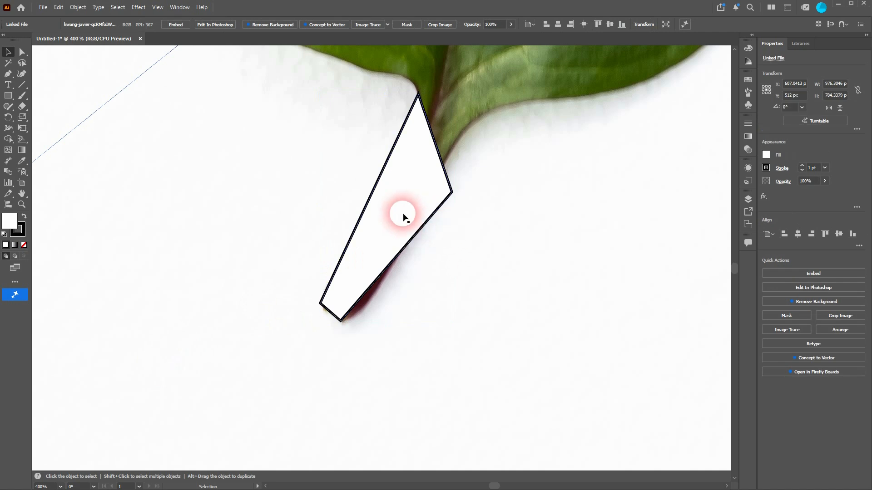
{"action": "left_click", "coordinate": [78, 25]}
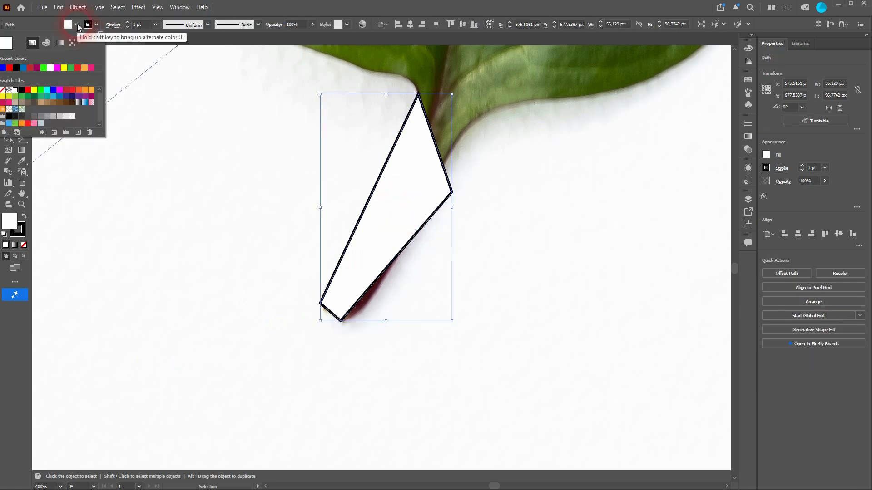
{"action": "left_click", "coordinate": [2, 90]}
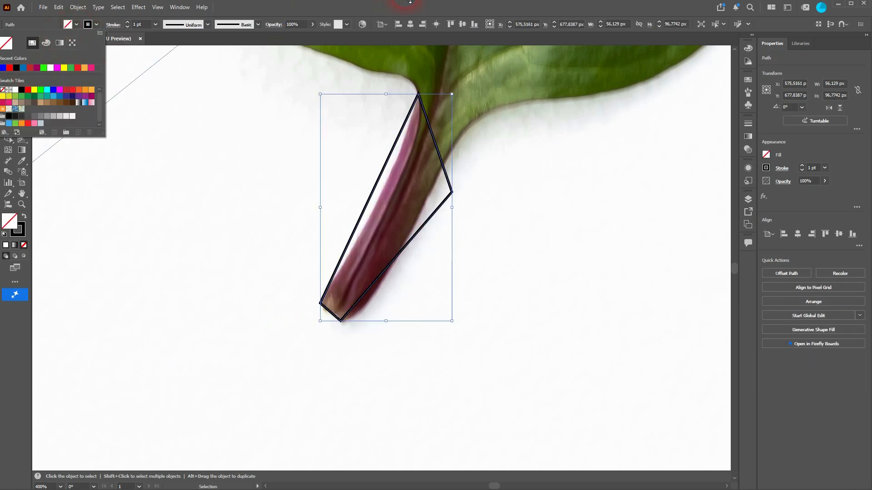
{"action": "left_click", "coordinate": [407, 16]}
{"action": "left_click", "coordinate": [450, 236]}
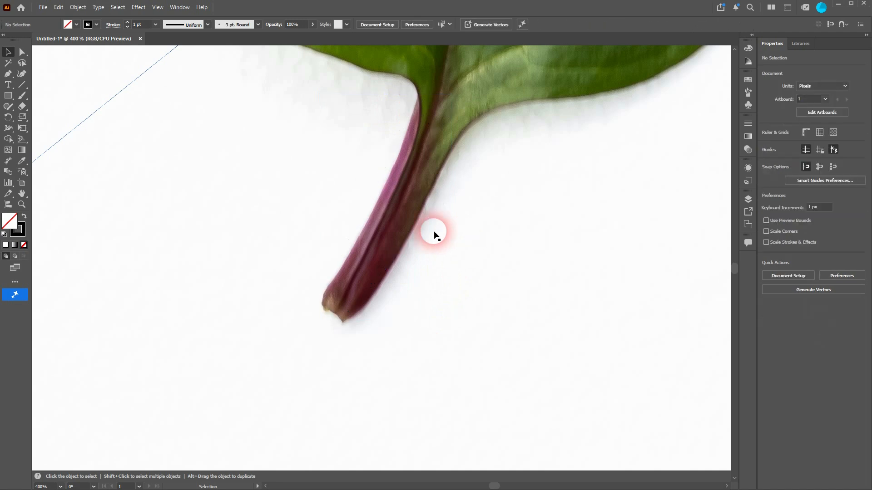
Step: Start a Pen tool path at the stem's cut end and trace straight segments up its left edge to the leaf base
{"action": "left_click", "coordinate": [7, 74]}
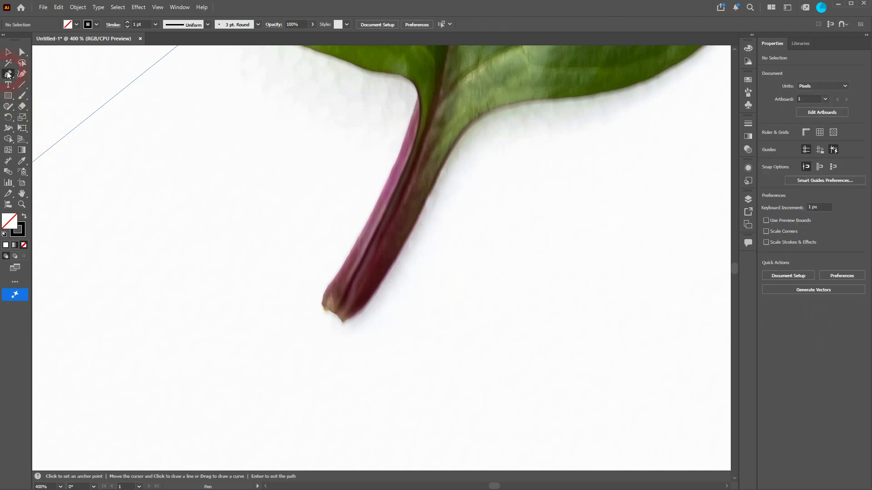
{"action": "left_click", "coordinate": [344, 321]}
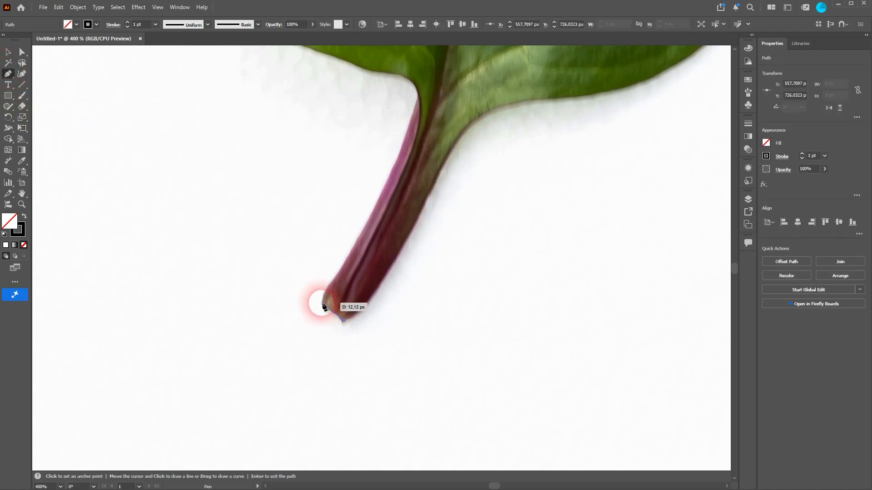
{"action": "left_click", "coordinate": [322, 304]}
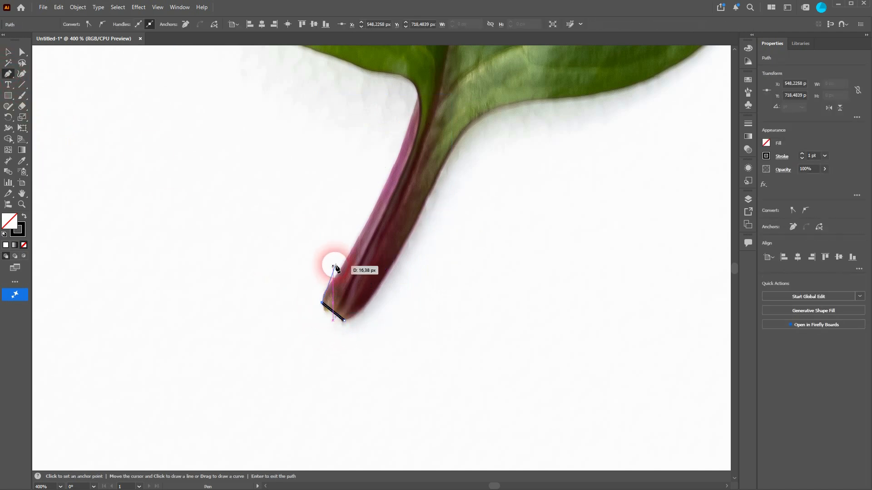
{"action": "left_click", "coordinate": [371, 217]}
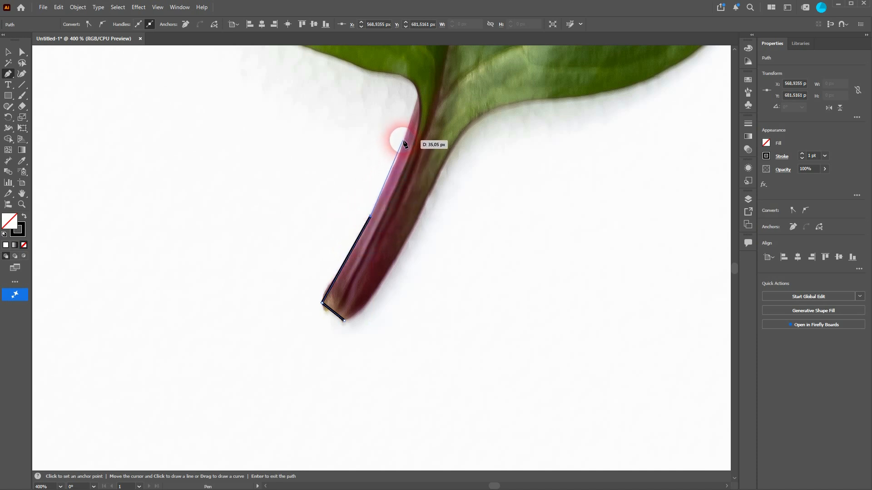
{"action": "left_click", "coordinate": [417, 94]}
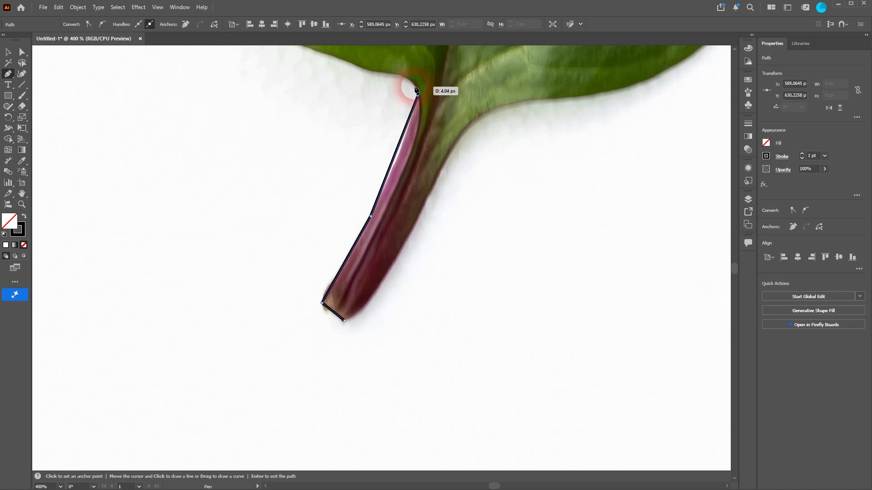
Step: Add a curved segment from the stem's top around the corner onto the leaf's lower edge and remove the last anchor's outgoing handle
{"action": "scroll", "coordinate": [406, 84], "scroll_direction": "up", "scroll_amount": 2}
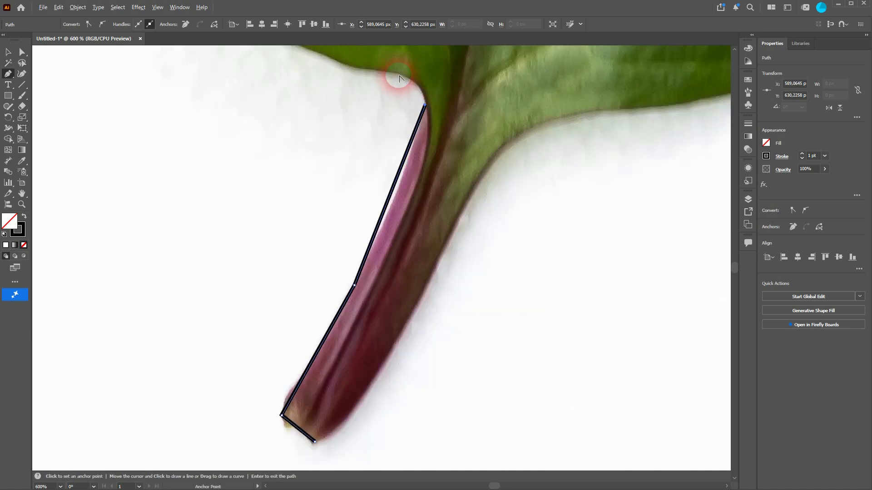
{"action": "scroll", "coordinate": [405, 90], "scroll_direction": "up", "scroll_amount": 2}
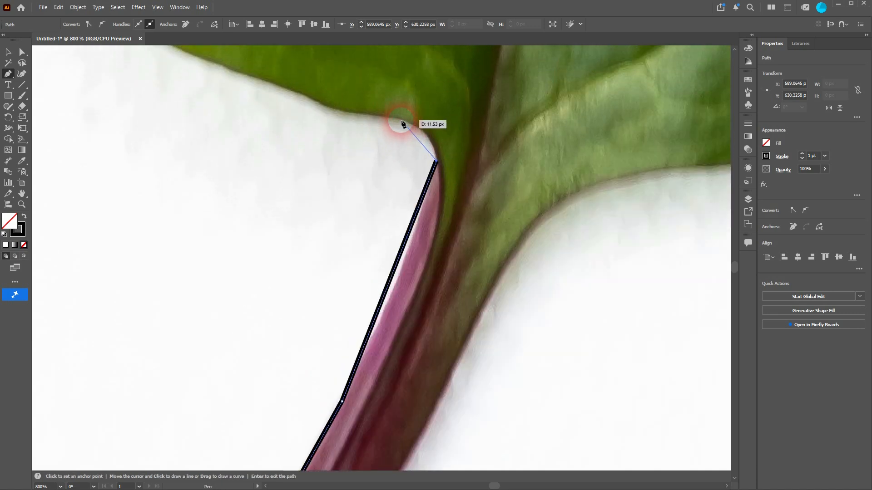
{"action": "left_click", "coordinate": [400, 120]}
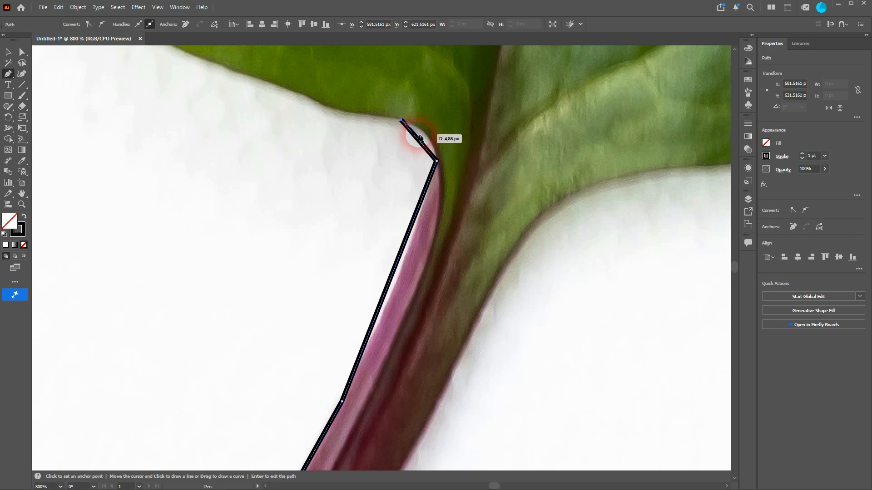
{"action": "key", "text": "ctrl+z"}
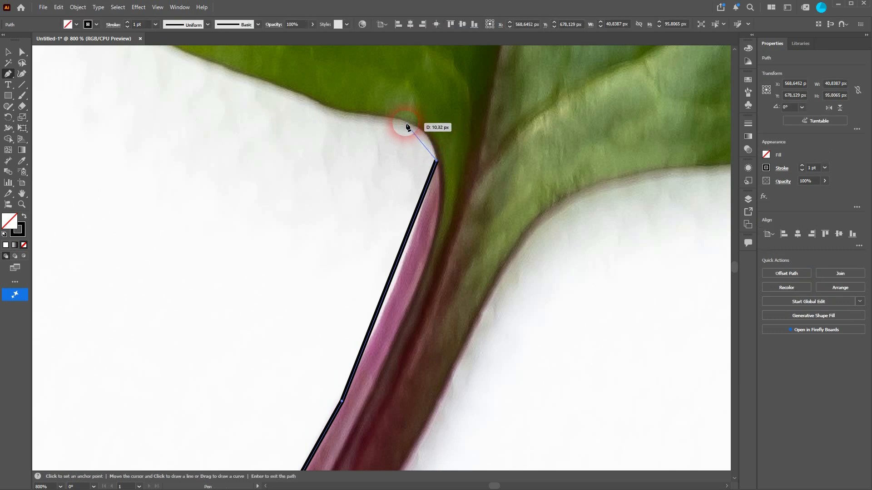
{"action": "left_click_drag", "start_coordinate": [361, 107], "coordinate": [362, 107]}
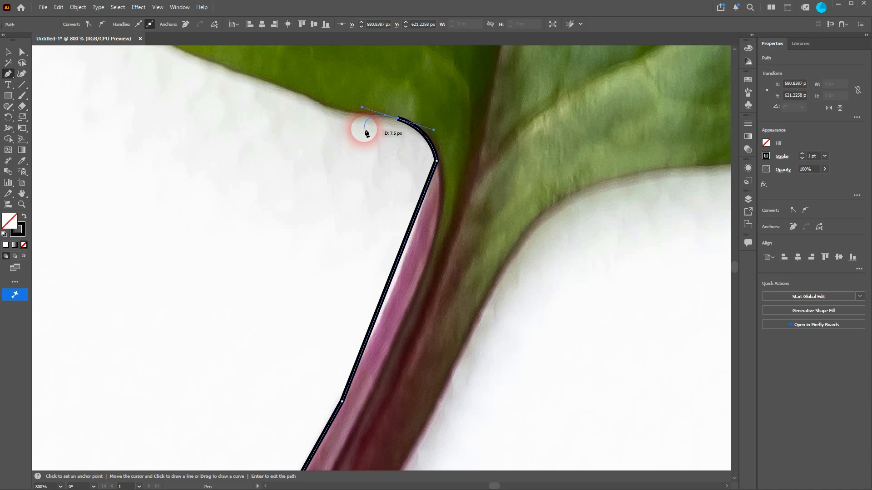
{"action": "left_click", "coordinate": [398, 119]}
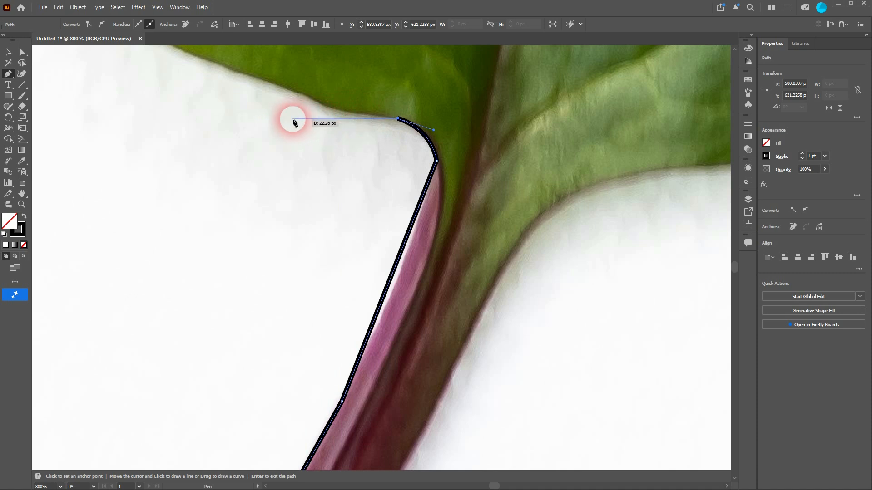
Step: Extend the path along the leaf's lower-left edge with two straight segments and one curved segment
{"action": "left_click_drag", "start_coordinate": [321, 107], "coordinate": [251, 104]}
{"action": "scroll", "coordinate": [251, 104], "scroll_direction": "up", "scroll_amount": 1}
{"action": "scroll", "coordinate": [251, 103], "scroll_direction": "up", "scroll_amount": 3}
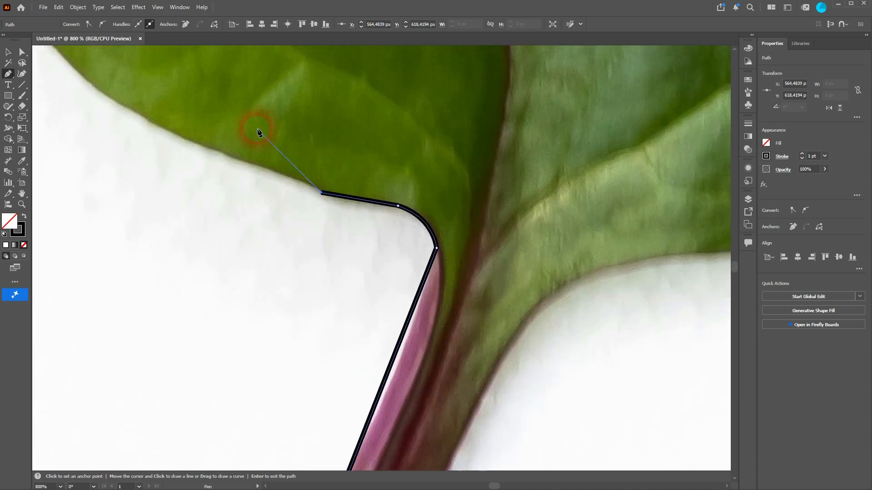
{"action": "left_click", "coordinate": [165, 130]}
{"action": "scroll", "coordinate": [68, 86], "scroll_direction": "up", "scroll_amount": 3}
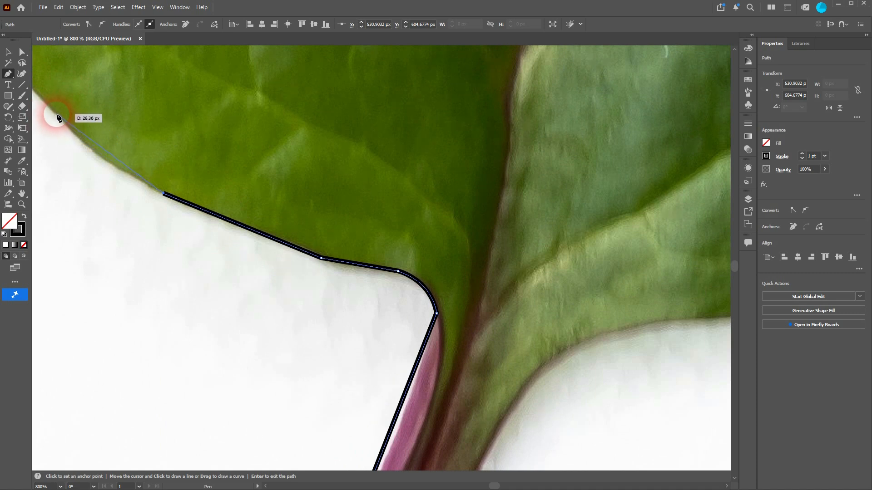
{"action": "left_click_drag", "start_coordinate": [57, 114], "coordinate": [45, 86]}
Step: Continue the path up the leaf's lower-left edge with three straight segments to near its widest part
{"action": "key", "text": "space"}
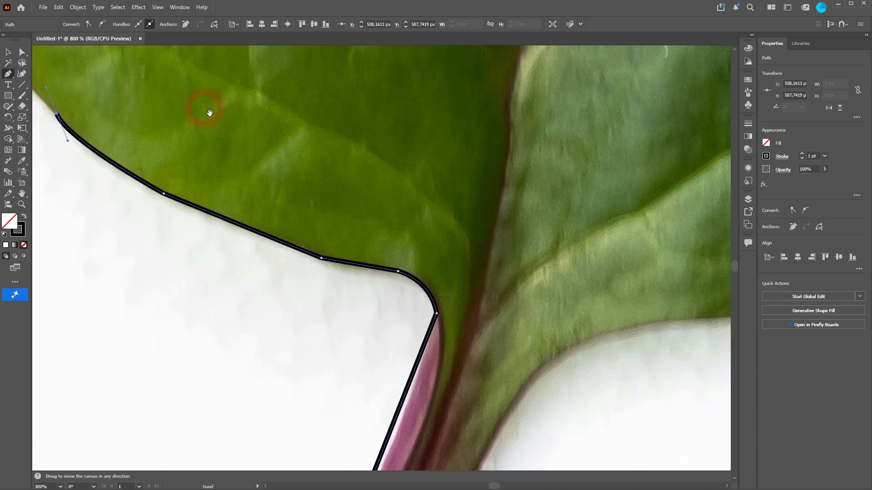
{"action": "left_click_drag", "start_coordinate": [224, 119], "coordinate": [574, 263]}
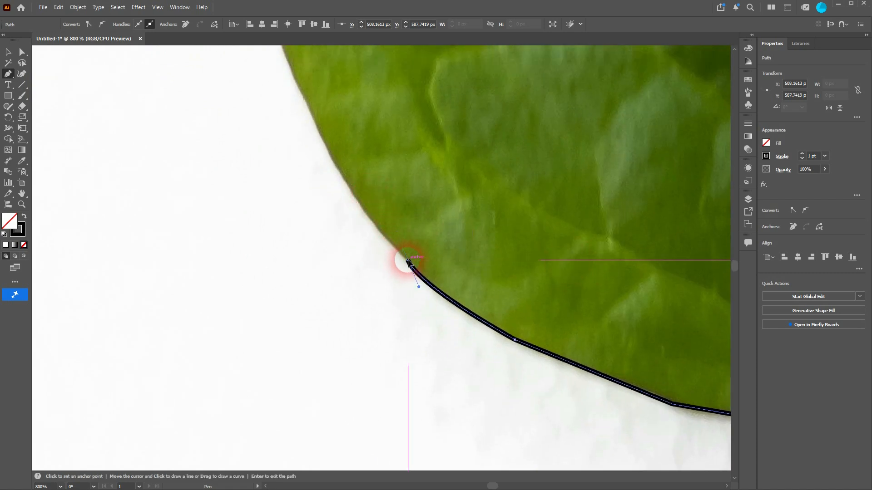
{"action": "left_click", "coordinate": [325, 152]}
{"action": "scroll", "coordinate": [326, 157], "scroll_direction": "up", "scroll_amount": 3}
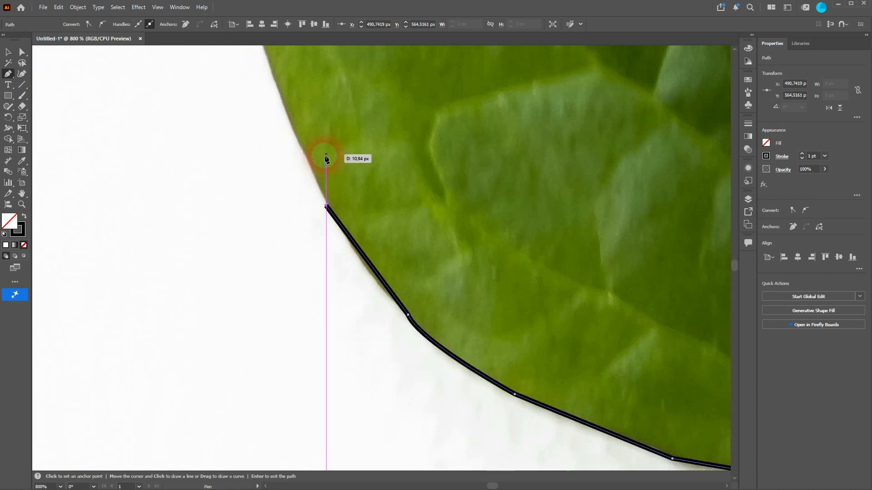
{"action": "scroll", "coordinate": [295, 145], "scroll_direction": "up", "scroll_amount": 3}
{"action": "left_click", "coordinate": [257, 111]}
{"action": "scroll", "coordinate": [248, 118], "scroll_direction": "up", "scroll_amount": 4}
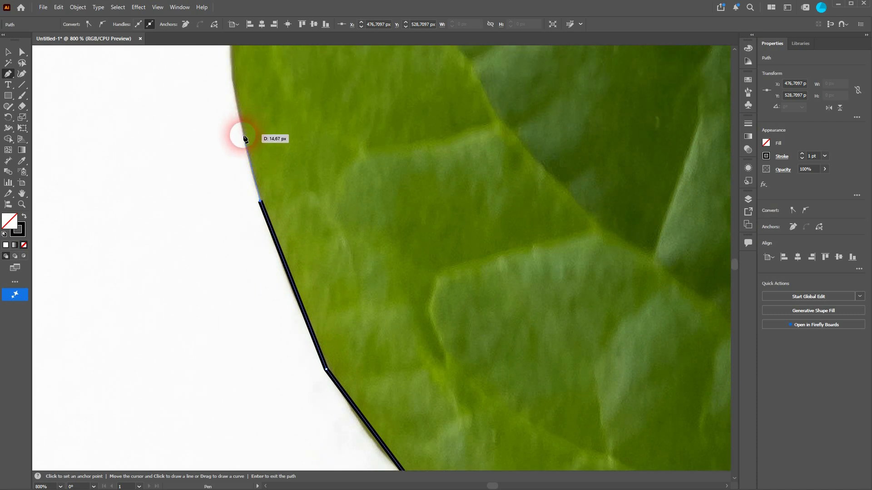
{"action": "scroll", "coordinate": [245, 138], "scroll_direction": "up", "scroll_amount": 6}
{"action": "left_click", "coordinate": [228, 139]}
Step: Continue the path with straight segments up the leaf's left edge and past its widest part
{"action": "scroll", "coordinate": [228, 140], "scroll_direction": "up", "scroll_amount": 5}
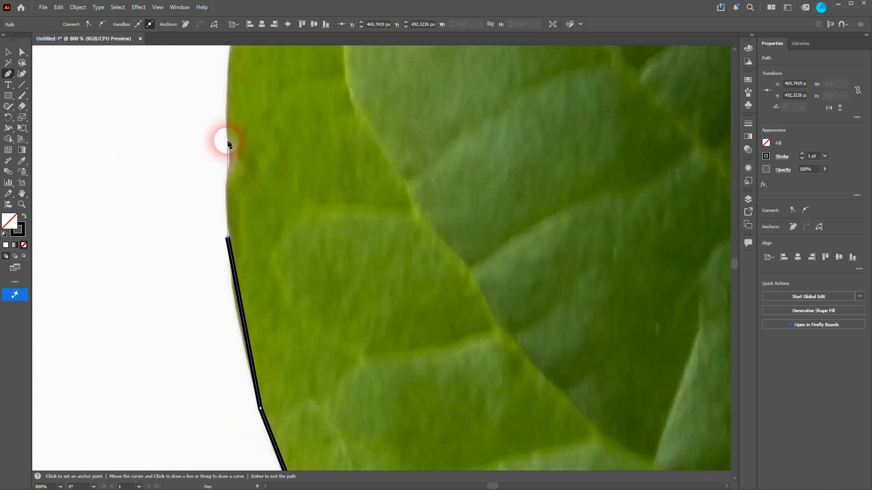
{"action": "left_click", "coordinate": [227, 144]}
{"action": "scroll", "coordinate": [225, 141], "scroll_direction": "up", "scroll_amount": 5}
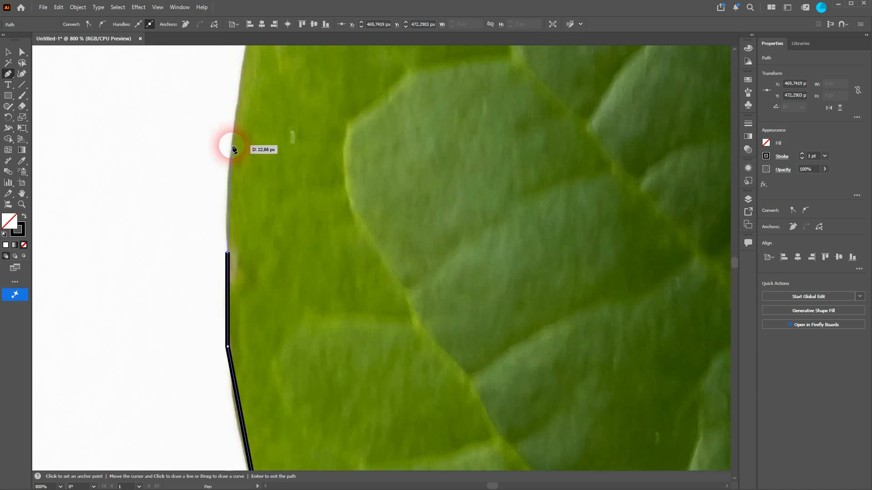
{"action": "left_click", "coordinate": [232, 146]}
{"action": "scroll", "coordinate": [245, 146], "scroll_direction": "up", "scroll_amount": 5}
{"action": "left_click", "coordinate": [253, 132]}
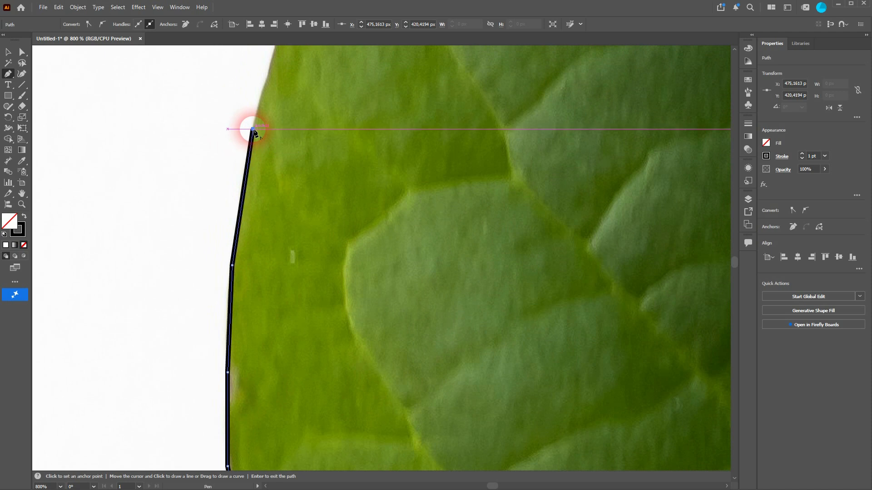
Step: Extend the path with two straight segments where the left edge starts leaning toward the leaf tip
{"action": "scroll", "coordinate": [254, 134], "scroll_direction": "up", "scroll_amount": 5}
{"action": "left_click", "coordinate": [291, 115]}
{"action": "scroll", "coordinate": [294, 116], "scroll_direction": "up", "scroll_amount": 5}
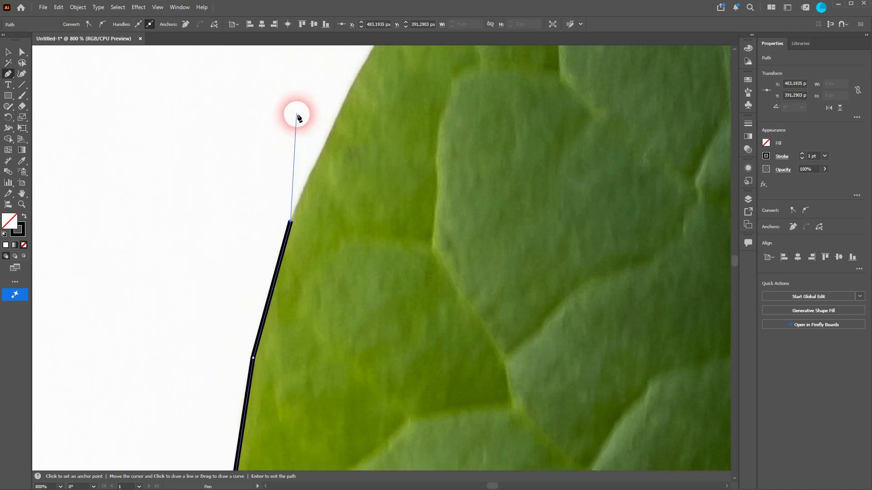
{"action": "left_click", "coordinate": [344, 92]}
{"action": "scroll", "coordinate": [345, 91], "scroll_direction": "up", "scroll_amount": 4}
{"action": "scroll", "coordinate": [431, 96], "scroll_direction": "up", "scroll_amount": 2}
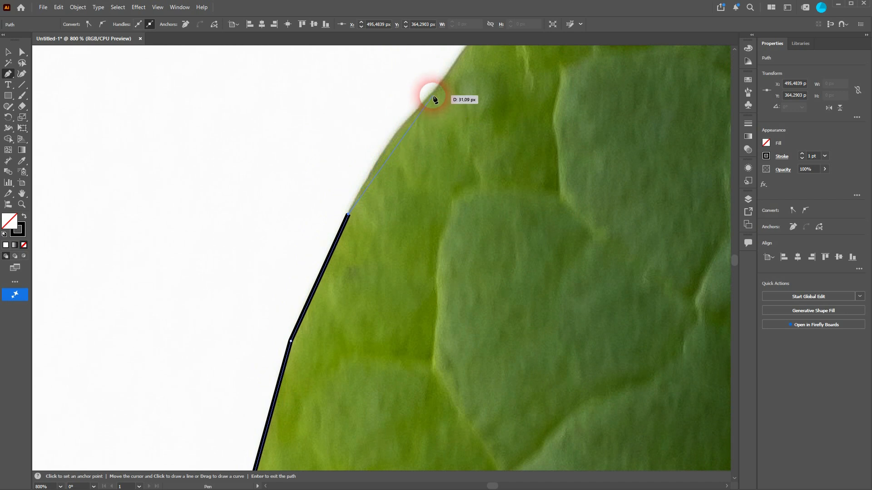
Step: Add a curved segment along the leaf's upper-left edge, remove its outgoing handle, and continue with one straight segment
{"action": "left_click_drag", "start_coordinate": [465, 60], "coordinate": [465, 61]}
{"action": "scroll", "coordinate": [473, 82], "scroll_direction": "up", "scroll_amount": 5}
{"action": "left_click", "coordinate": [432, 185]}
{"action": "left_click_drag", "start_coordinate": [431, 185], "coordinate": [430, 202]}
{"action": "left_click", "coordinate": [530, 81]}
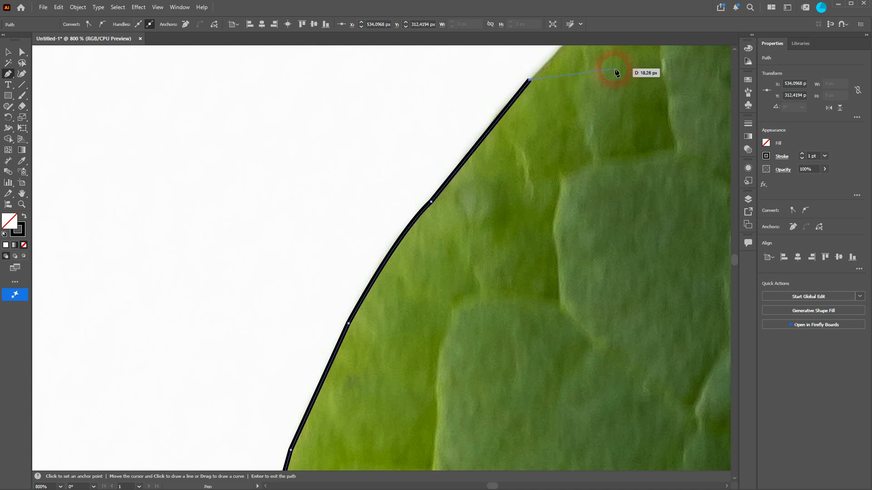
Step: Trace three straight segments up to the leaf tip and round the tip with a curved segment, removing its outgoing handle
{"action": "left_click_drag", "start_coordinate": [620, 83], "coordinate": [325, 340]}
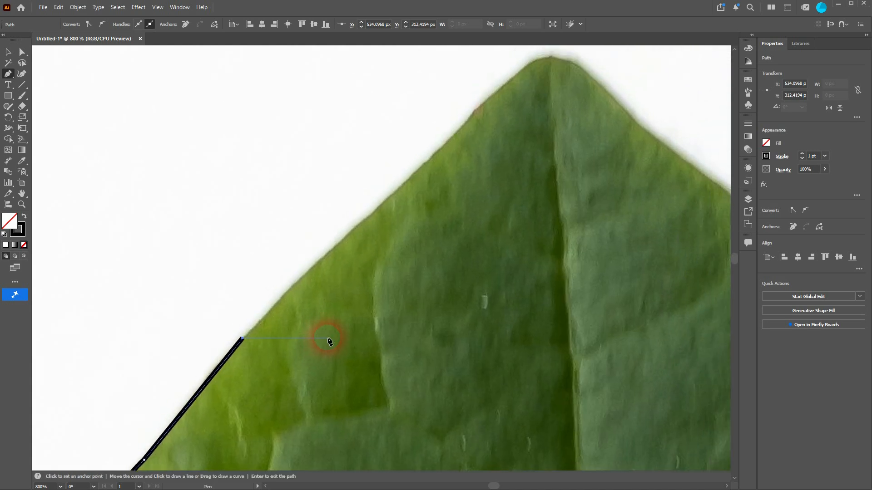
{"action": "left_click", "coordinate": [370, 214]}
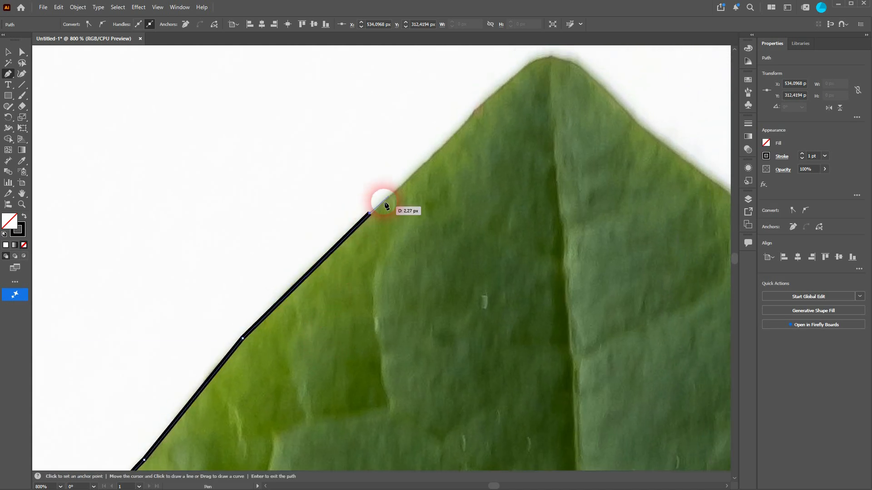
{"action": "left_click", "coordinate": [461, 124]}
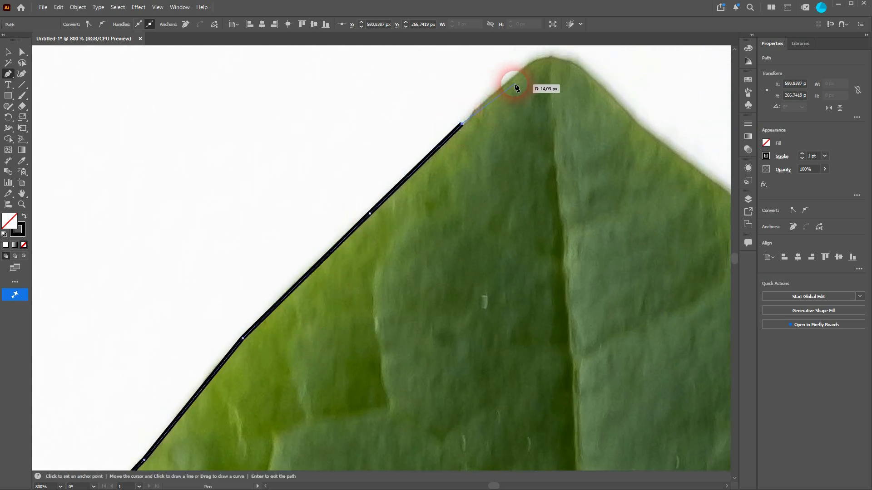
{"action": "left_click", "coordinate": [529, 62]}
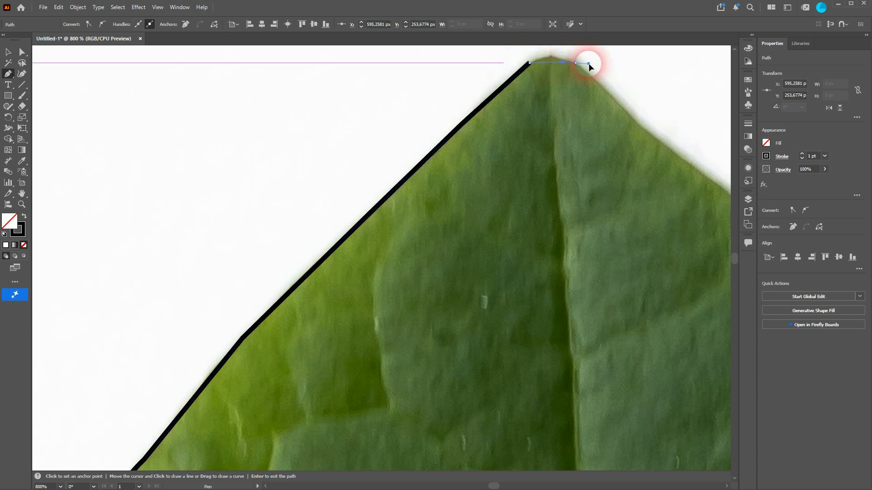
{"action": "left_click_drag", "start_coordinate": [595, 74], "coordinate": [610, 77]}
{"action": "left_click", "coordinate": [575, 63]}
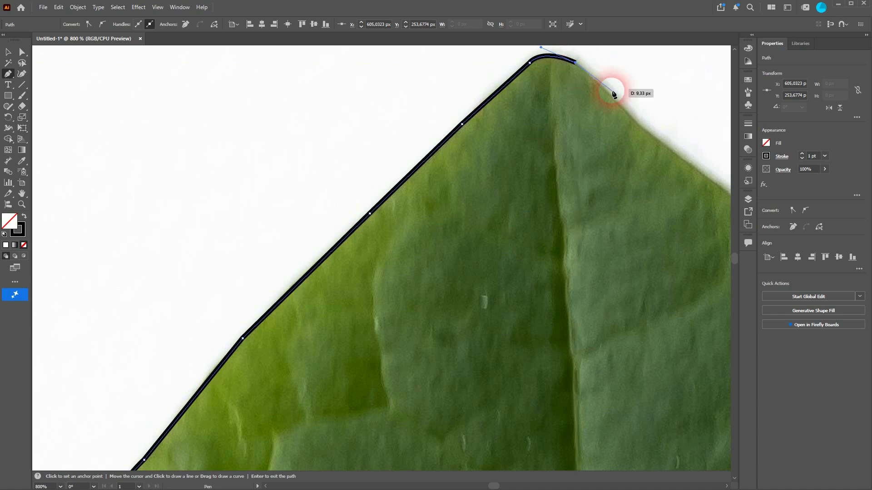
Step: Trace five straight segments from the leaf tip down its upper-right edge
{"action": "left_click", "coordinate": [672, 152]}
{"action": "left_click_drag", "start_coordinate": [684, 244], "coordinate": [363, 177]}
{"action": "left_click", "coordinate": [498, 192]}
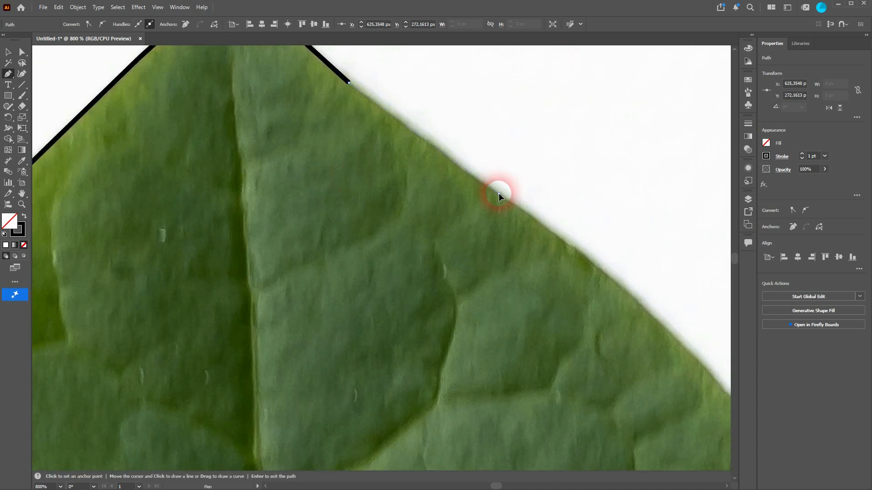
{"action": "left_click", "coordinate": [638, 302]}
{"action": "left_click_drag", "start_coordinate": [665, 388], "coordinate": [275, 202]}
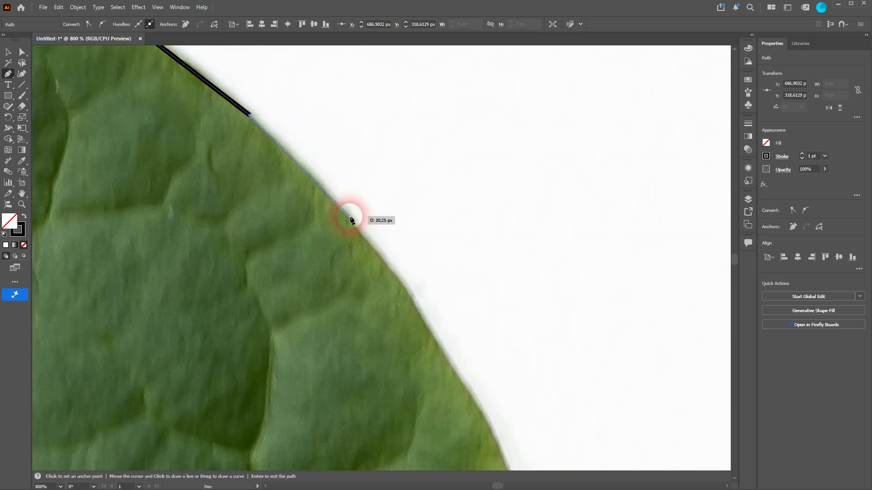
{"action": "left_click", "coordinate": [349, 216]}
{"action": "left_click", "coordinate": [411, 298]}
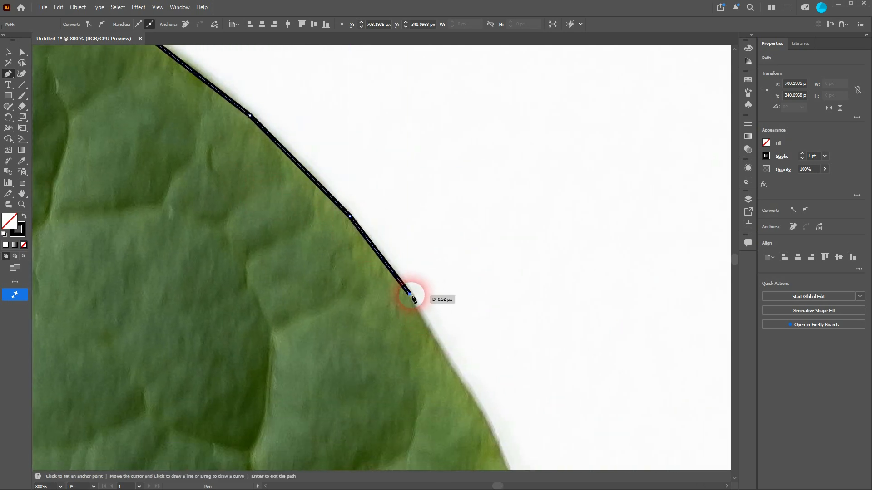
Step: Continue the path with six straight segments down the leaf's right edge to its widest part
{"action": "left_click_drag", "start_coordinate": [444, 389], "coordinate": [437, 157]}
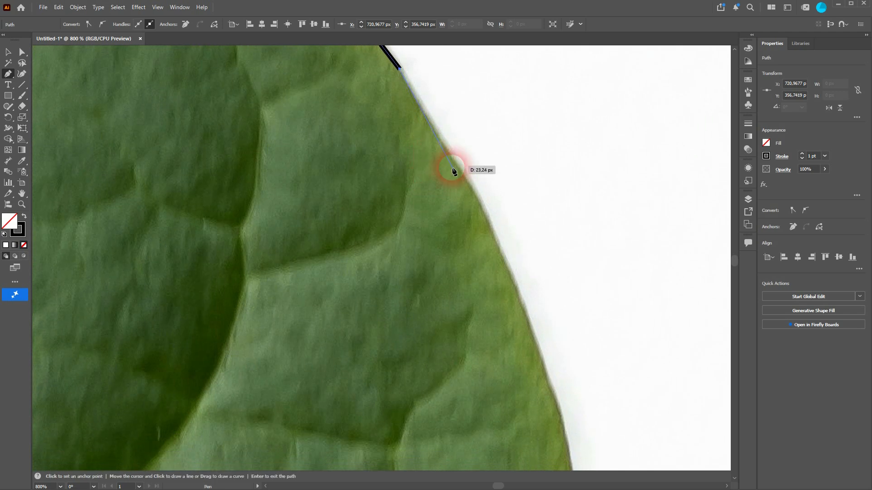
{"action": "left_click", "coordinate": [476, 196]}
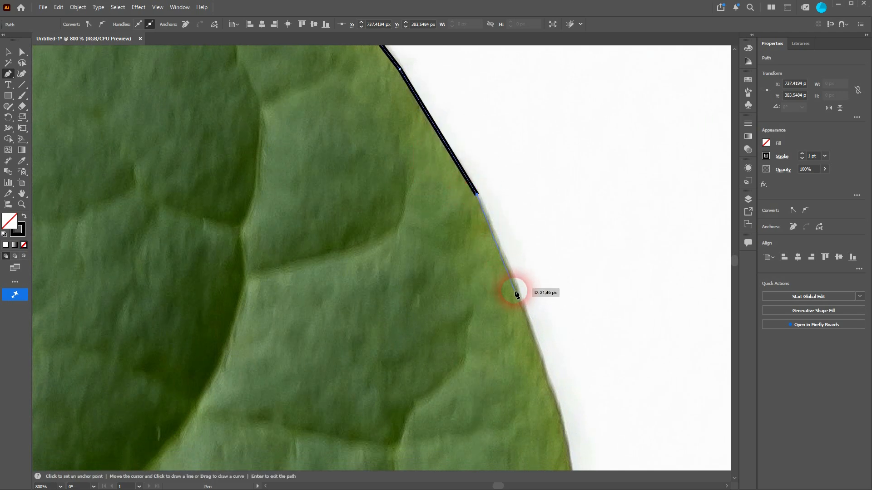
{"action": "left_click", "coordinate": [537, 341]}
{"action": "left_click", "coordinate": [569, 452]}
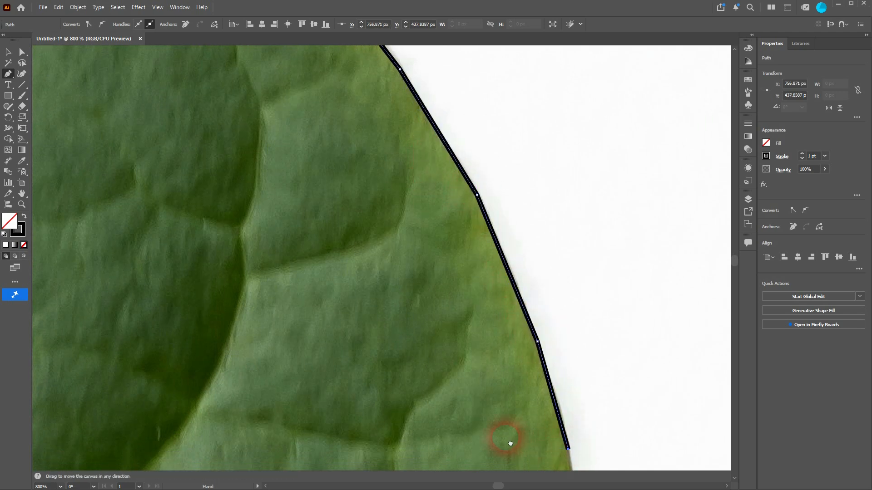
{"action": "left_click_drag", "start_coordinate": [510, 441], "coordinate": [476, 125]}
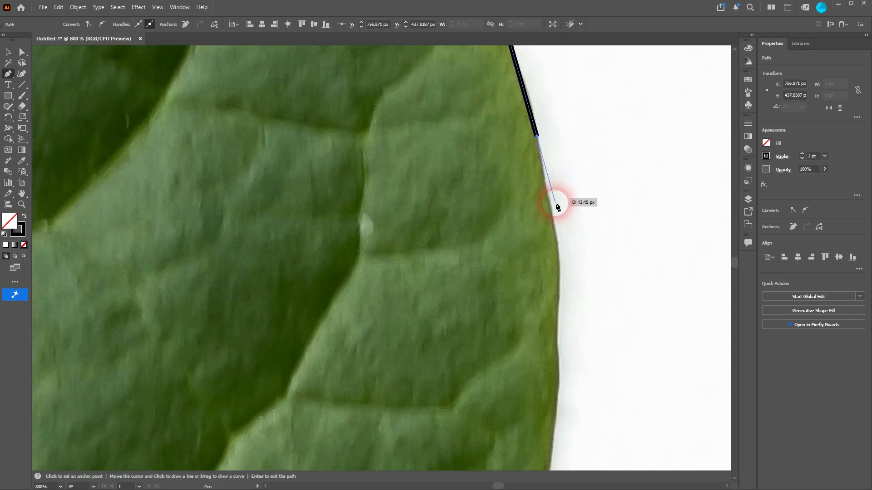
{"action": "left_click", "coordinate": [559, 249]}
{"action": "left_click", "coordinate": [558, 350]}
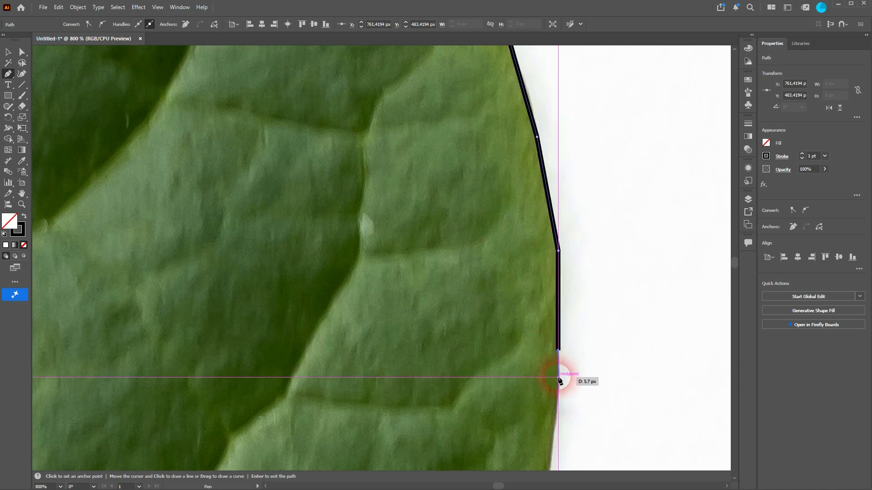
{"action": "left_click", "coordinate": [558, 381]}
Step: Extend the path with four straight segments below the widest part of the leaf's right edge
{"action": "left_click_drag", "start_coordinate": [506, 414], "coordinate": [510, 92]}
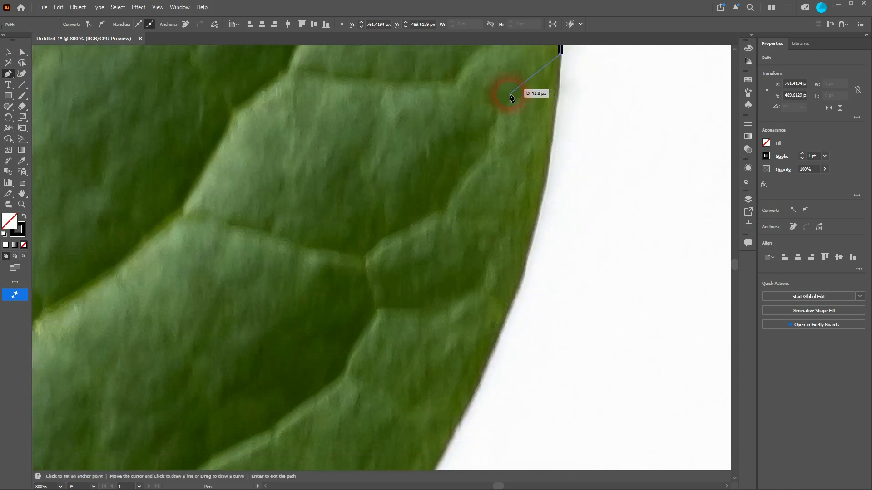
{"action": "left_click", "coordinate": [548, 173]}
{"action": "left_click", "coordinate": [525, 264]}
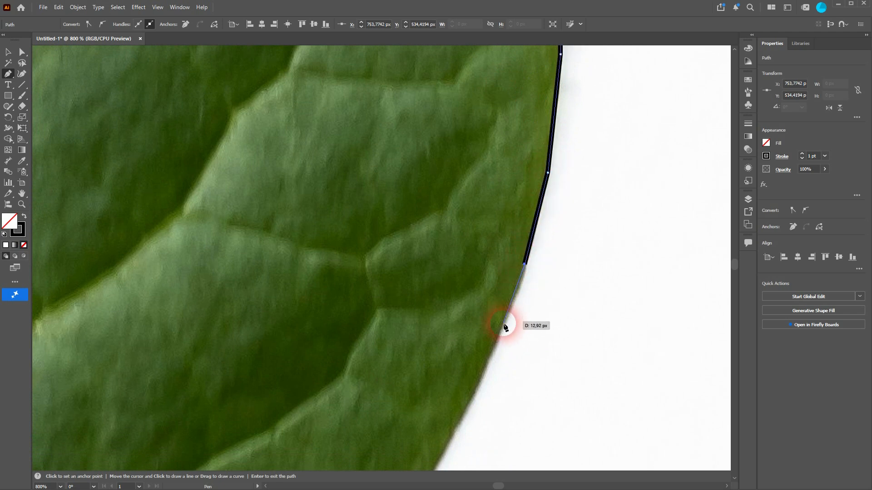
{"action": "left_click", "coordinate": [490, 362]}
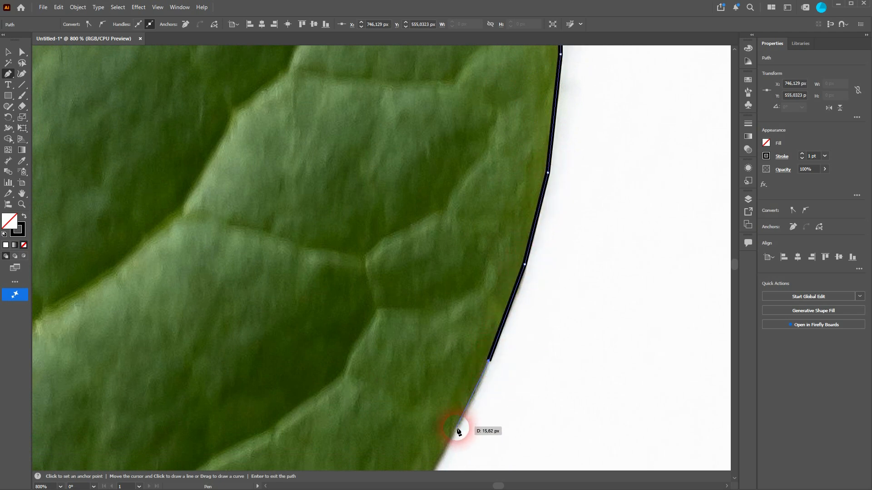
{"action": "left_click", "coordinate": [438, 467]}
Step: Follow the leaf's rounded lower-right edge with four straight segments toward the stem
{"action": "left_click_drag", "start_coordinate": [389, 413], "coordinate": [537, 9]}
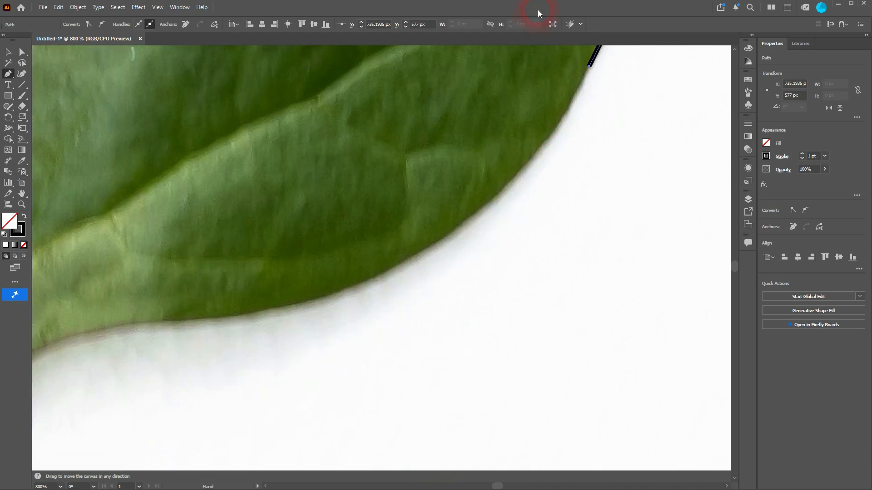
{"action": "left_click", "coordinate": [554, 132]}
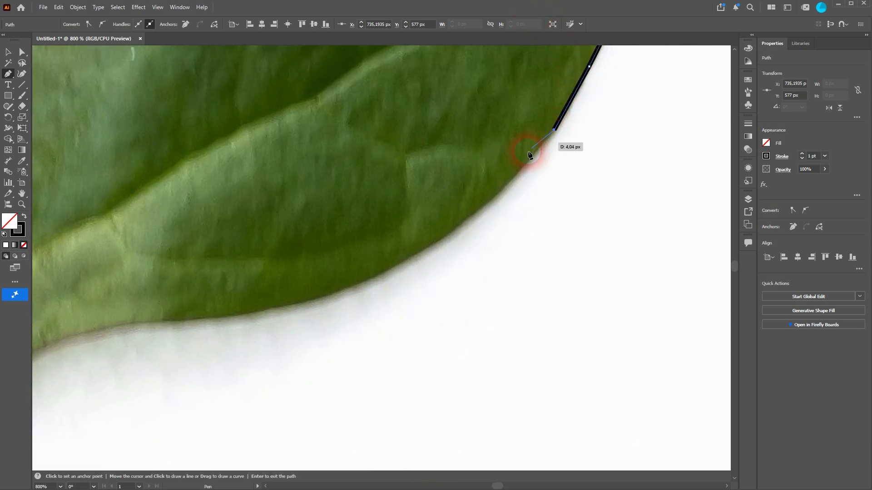
{"action": "left_click", "coordinate": [507, 182]}
{"action": "left_click", "coordinate": [450, 230]}
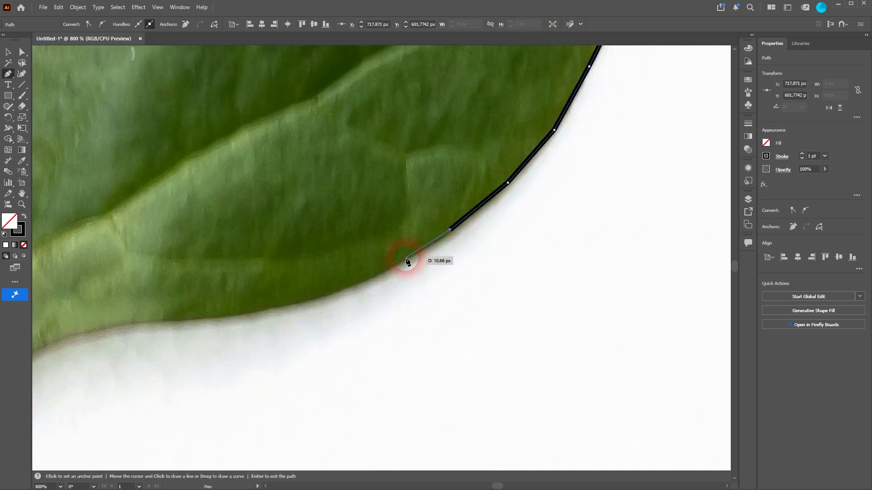
{"action": "left_click", "coordinate": [369, 278]}
Step: Add two straight segments and a curved segment along the leaf's bottom edge to the stem, removing the last outgoing handle
{"action": "left_click_drag", "start_coordinate": [437, 228], "coordinate": [671, 143]}
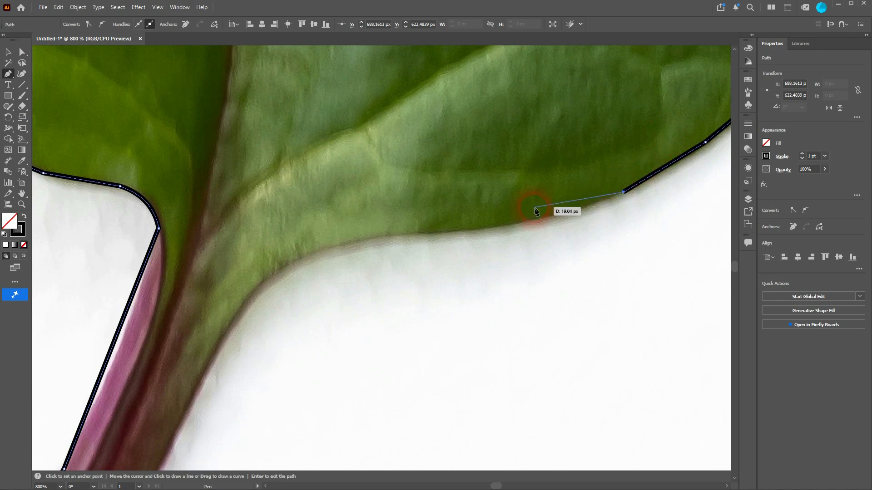
{"action": "left_click", "coordinate": [504, 225]}
{"action": "left_click", "coordinate": [407, 232]}
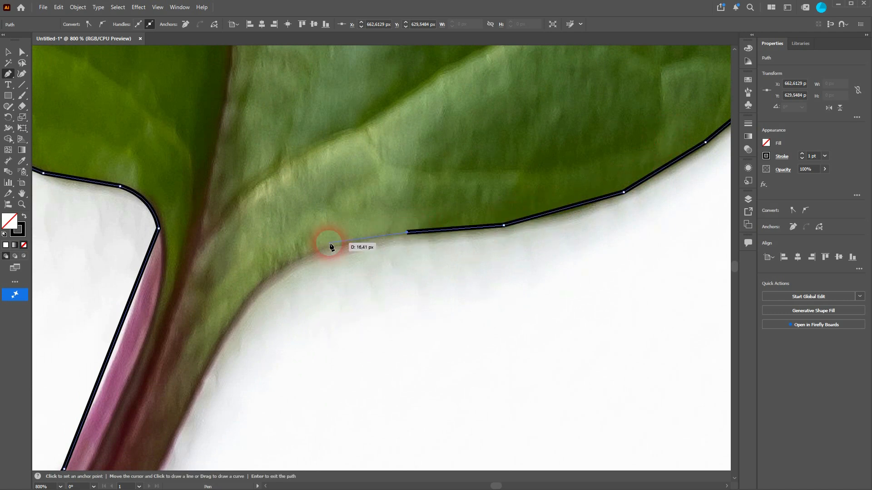
{"action": "left_click_drag", "start_coordinate": [249, 298], "coordinate": [238, 312]}
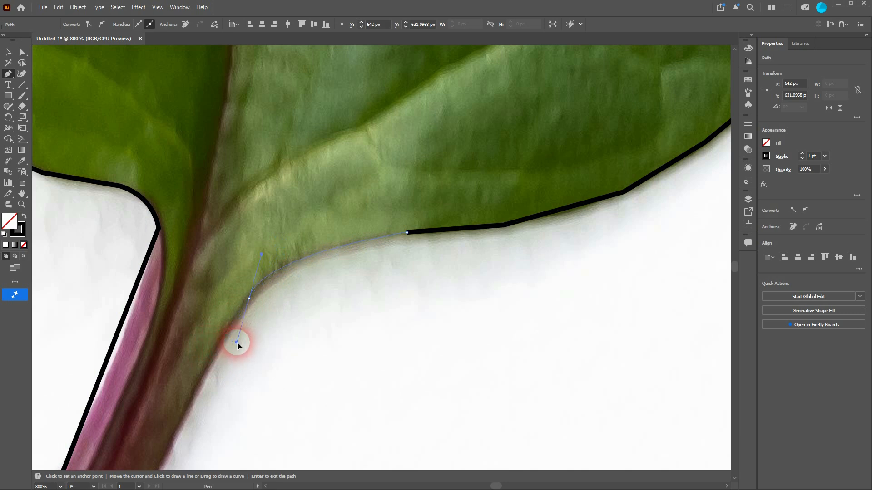
{"action": "left_click_drag", "start_coordinate": [238, 343], "coordinate": [238, 342]}
{"action": "left_click_drag", "start_coordinate": [249, 299], "coordinate": [248, 301]}
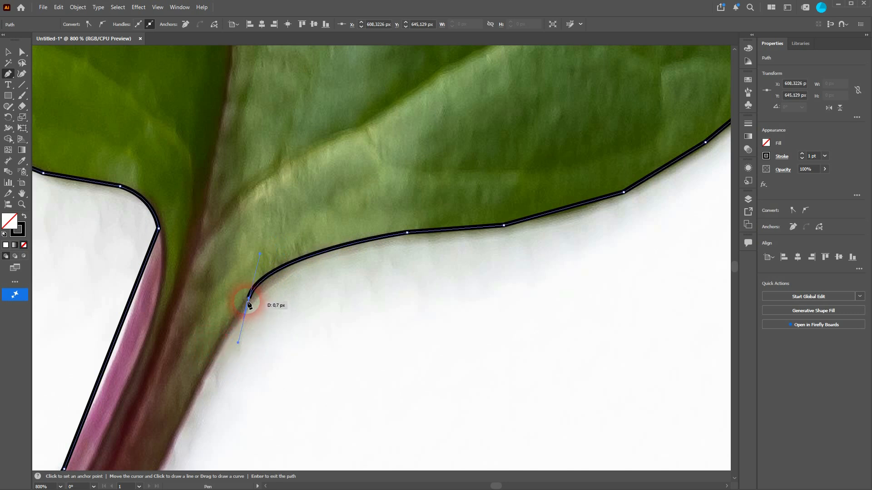
Step: Trace five straight segments down the stem's right edge and close the path with a curved segment at the cut end
{"action": "left_click", "coordinate": [219, 349]}
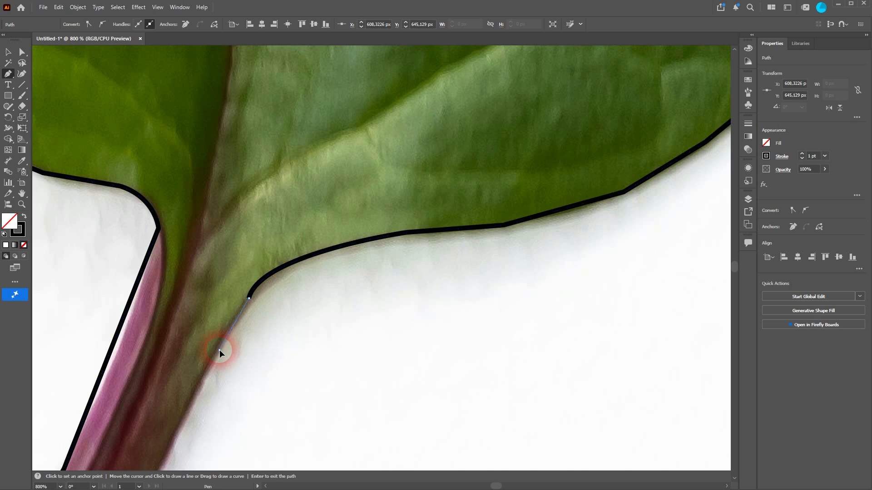
{"action": "left_click_drag", "start_coordinate": [208, 399], "coordinate": [456, 146]}
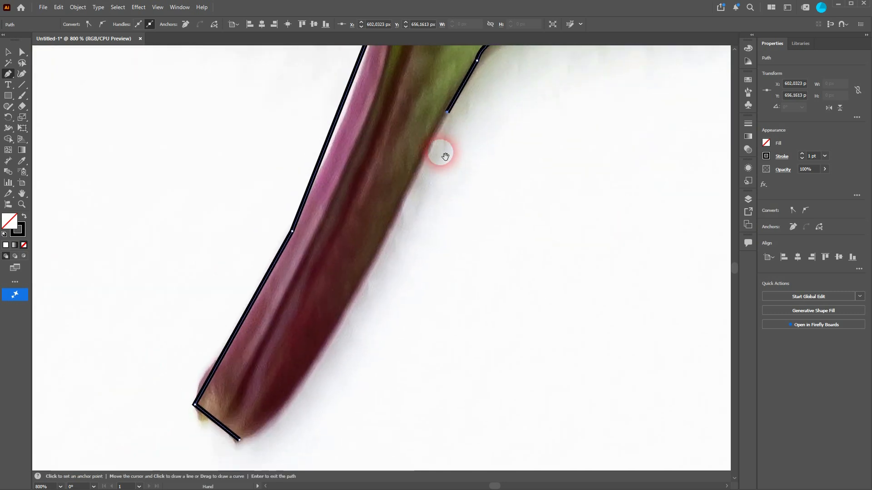
{"action": "left_click", "coordinate": [402, 205]}
{"action": "left_click", "coordinate": [359, 288]}
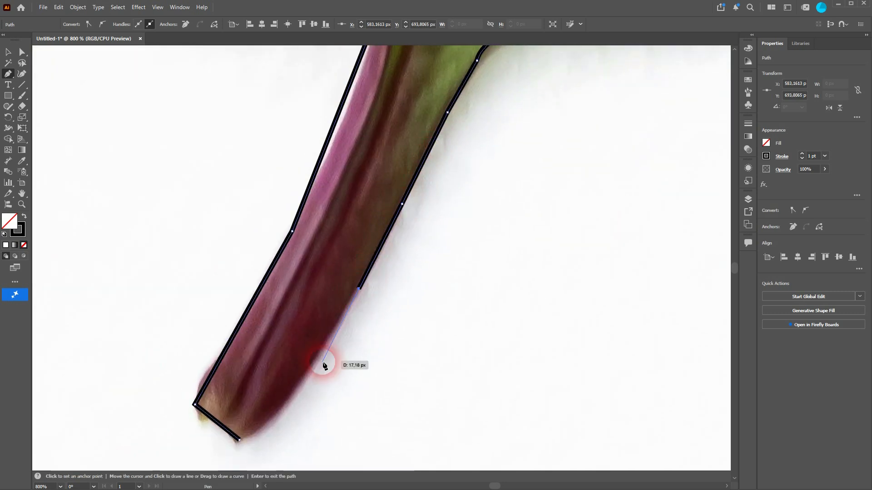
{"action": "left_click", "coordinate": [318, 360]}
{"action": "left_click", "coordinate": [284, 409]}
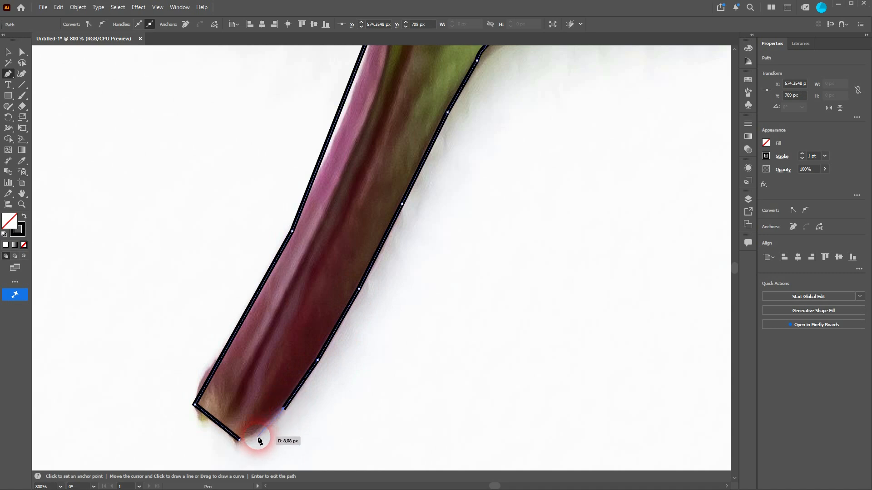
{"action": "left_click", "coordinate": [240, 440]}
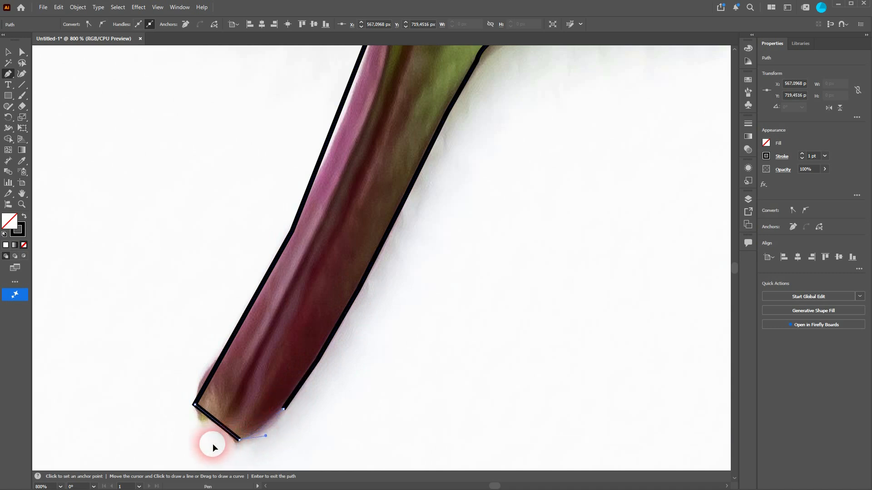
{"action": "left_click_drag", "start_coordinate": [212, 443], "coordinate": [215, 445]}
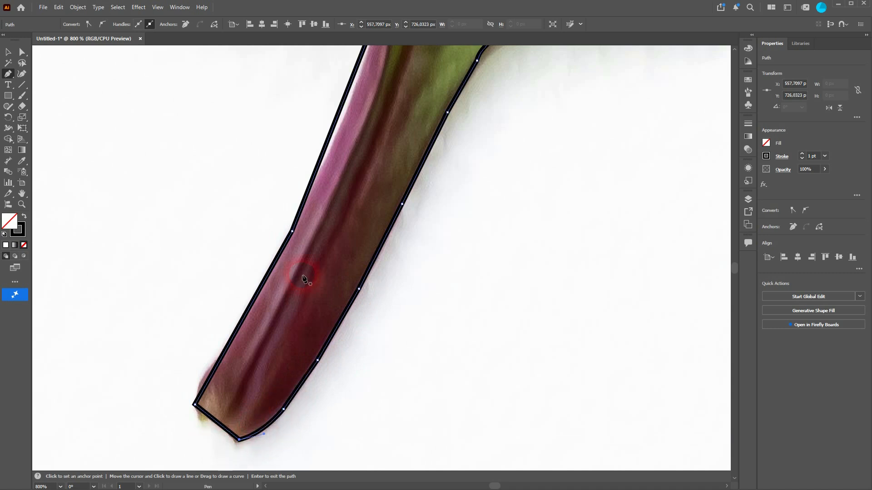
Step: Finish the path and move the linked leaf photo off the traced outline toward the artboard's right edge
{"action": "left_click", "coordinate": [8, 52]}
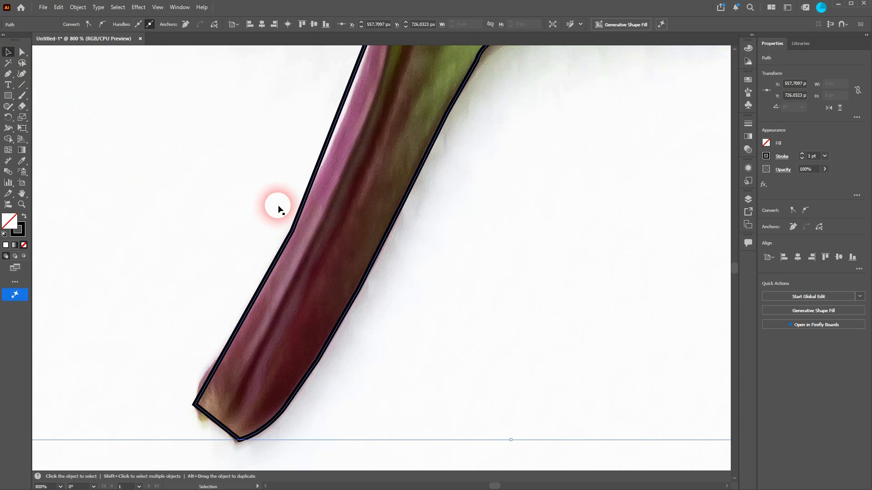
{"action": "key", "text": "ctrl+0"}
{"action": "left_click", "coordinate": [575, 165]}
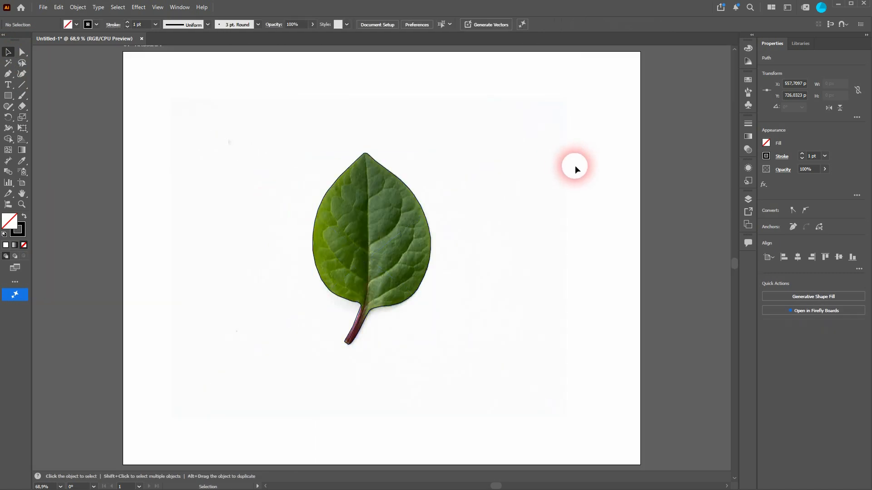
{"action": "left_click", "coordinate": [536, 167]}
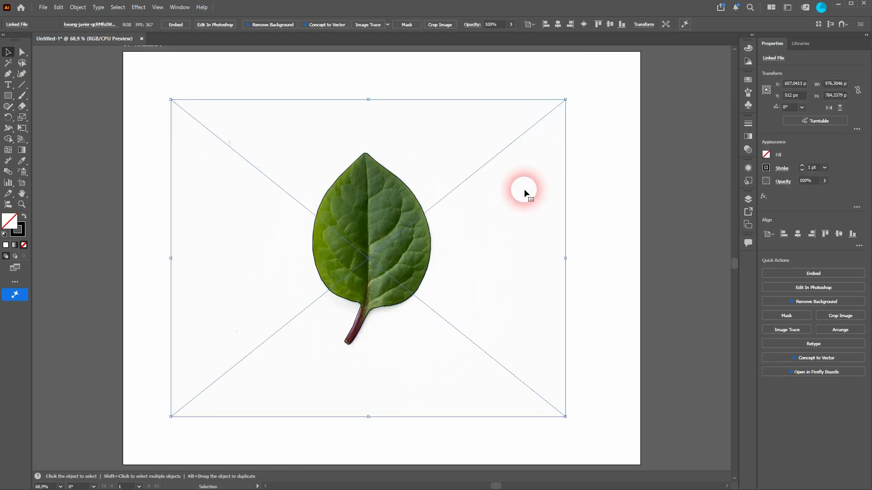
{"action": "left_click_drag", "start_coordinate": [400, 130], "coordinate": [612, 141]}
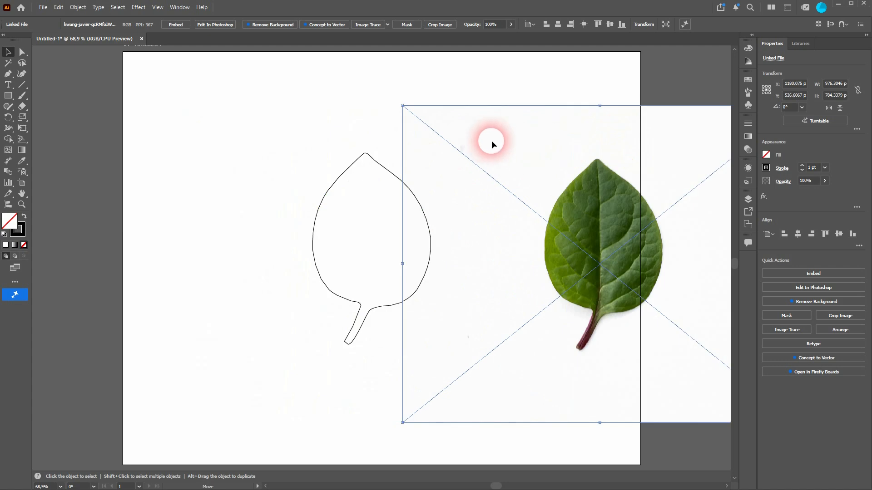
{"action": "left_click_drag", "start_coordinate": [491, 141], "coordinate": [566, 142]}
Step: Fill the traced leaf outline with dark green and move the leaf photo slightly closer to it
{"action": "left_click_drag", "start_coordinate": [242, 377], "coordinate": [451, 109]}
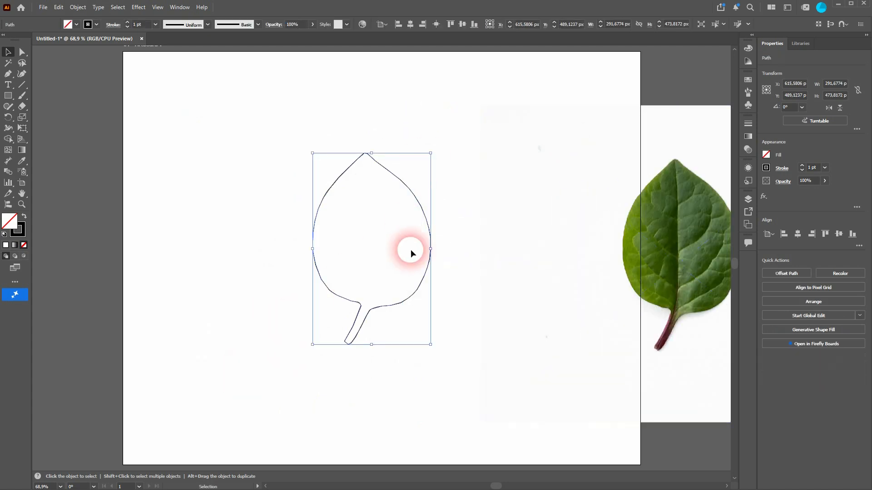
{"action": "left_click", "coordinate": [77, 25]}
{"action": "left_click", "coordinate": [72, 43]}
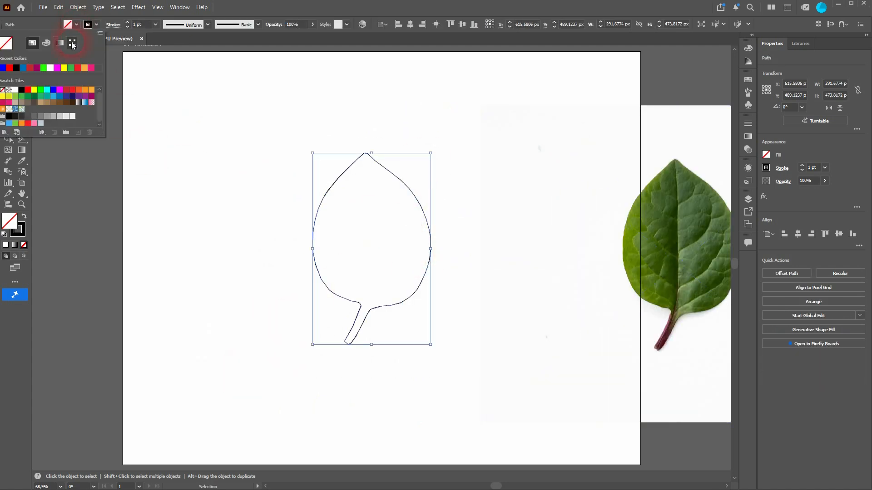
{"action": "left_click", "coordinate": [39, 101]}
{"action": "left_click", "coordinate": [507, 250]}
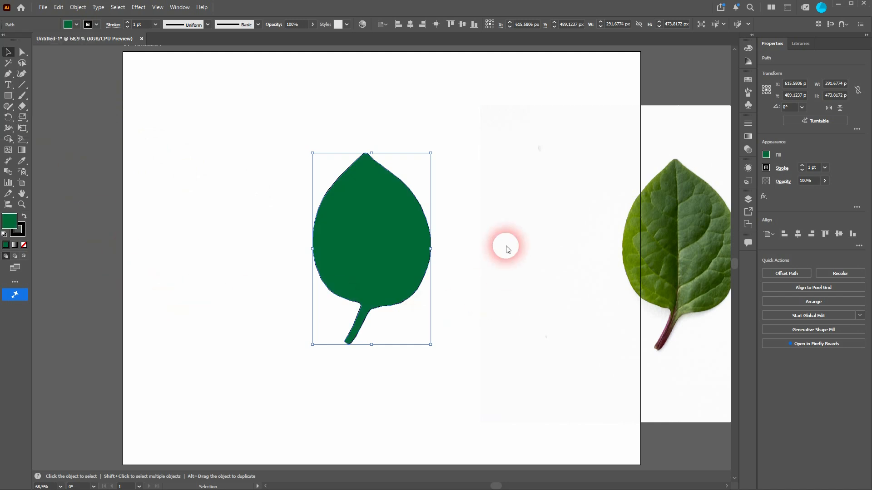
{"action": "left_click_drag", "start_coordinate": [668, 255], "coordinate": [622, 254]}
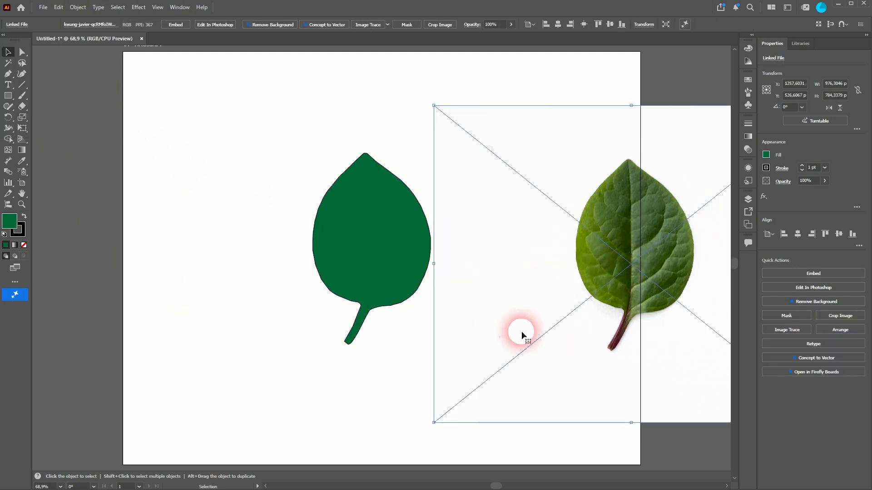
{"action": "left_click", "coordinate": [200, 279]}
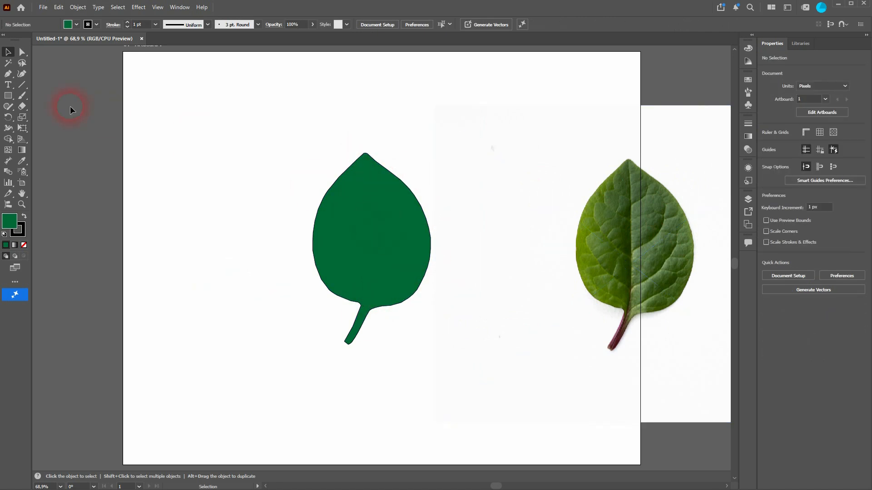
Step: Draw a closed four-sided practice shape with straight Pen tool segments in the artboard's upper-left corner
{"action": "left_click", "coordinate": [8, 73]}
{"action": "left_click", "coordinate": [159, 86]}
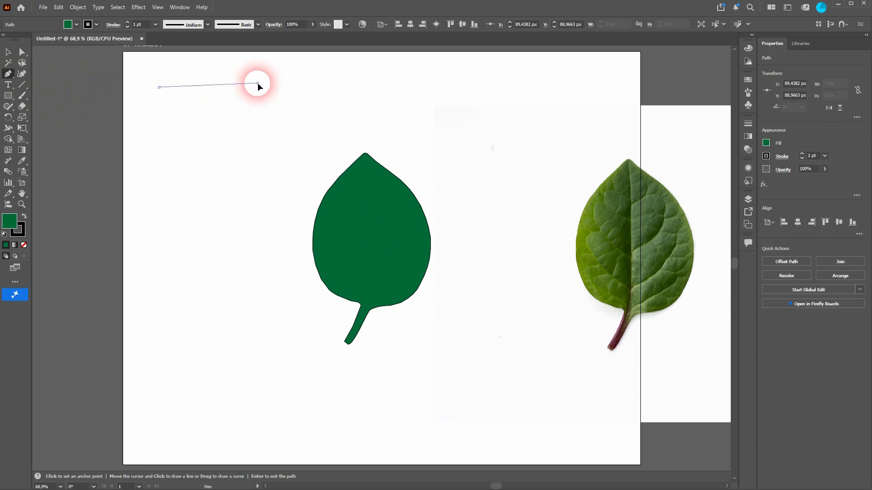
{"action": "left_click", "coordinate": [258, 83]}
{"action": "left_click", "coordinate": [251, 153]}
{"action": "left_click", "coordinate": [156, 144]}
{"action": "left_click", "coordinate": [158, 87]}
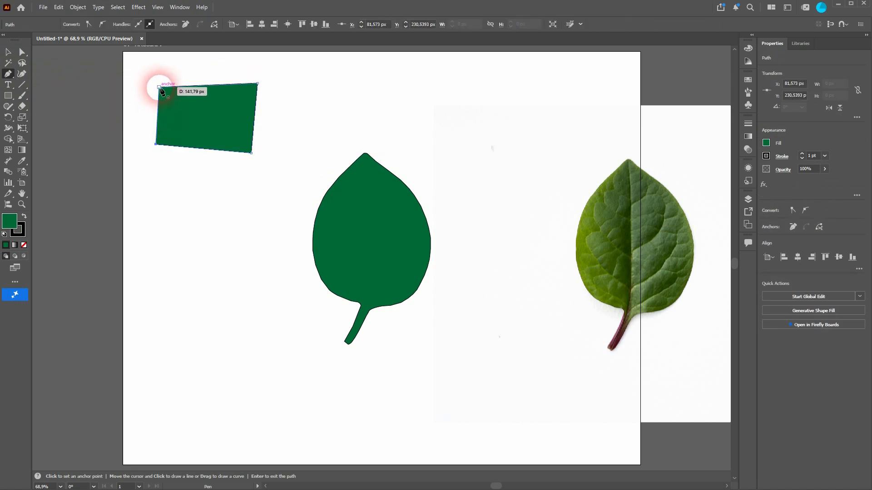
Step: Undo the segments of the four-sided practice shape
{"action": "key", "text": "ctrl+z"}
{"action": "key", "text": "ctrl+z"}
{"action": "key", "text": "ctrl+z"}
{"action": "key", "text": "ctrl+z"}
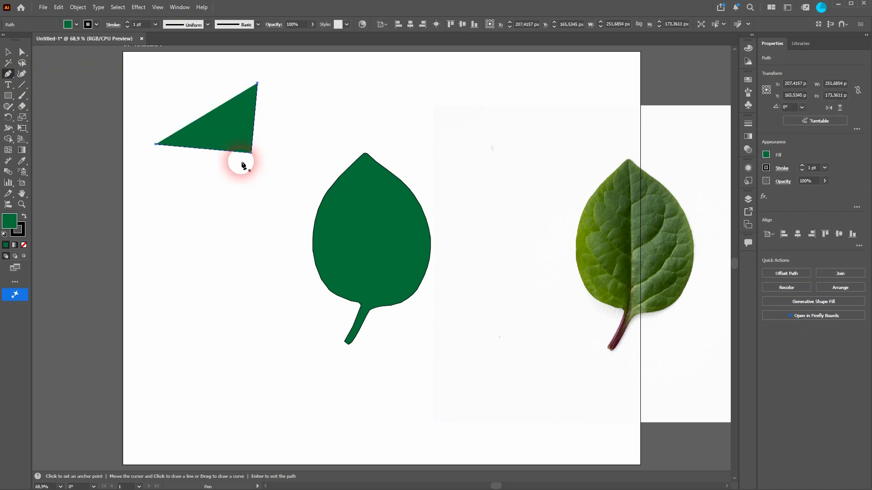
Step: Draw a practice path beside the green leaf with a curved, a straight and another curved segment, removing the outgoing handle after each curve
{"action": "left_click", "coordinate": [161, 110]}
{"action": "left_click_drag", "start_coordinate": [279, 106], "coordinate": [333, 175]}
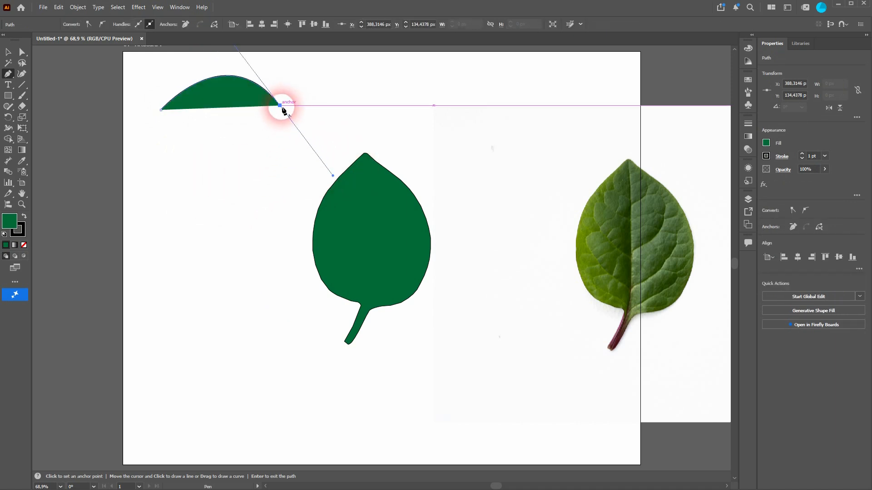
{"action": "left_click", "coordinate": [280, 106]}
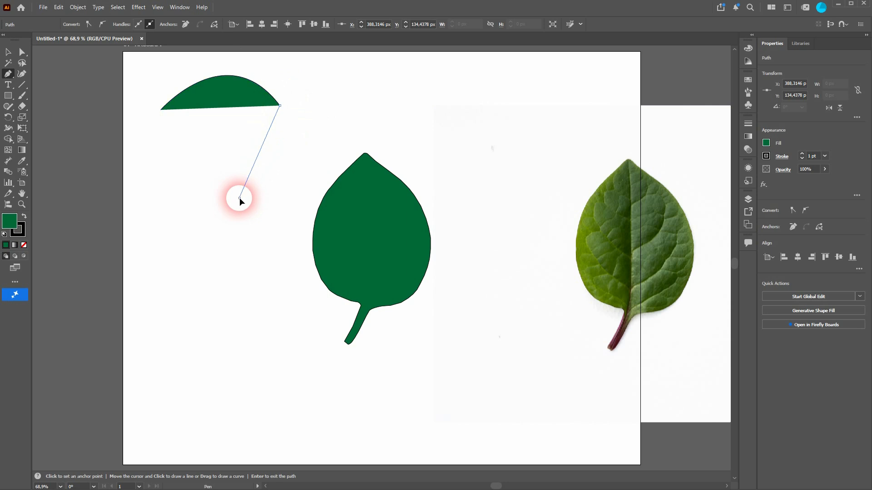
{"action": "left_click", "coordinate": [239, 199]}
{"action": "left_click_drag", "start_coordinate": [183, 220], "coordinate": [147, 275]}
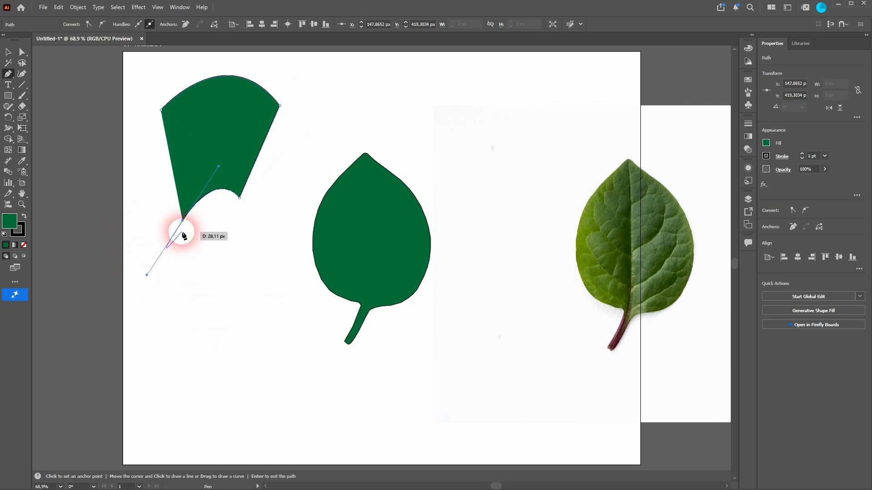
{"action": "left_click", "coordinate": [183, 221]}
Step: Extend the practice path with three straight segments leading back up toward its starting point
{"action": "left_click", "coordinate": [246, 304]}
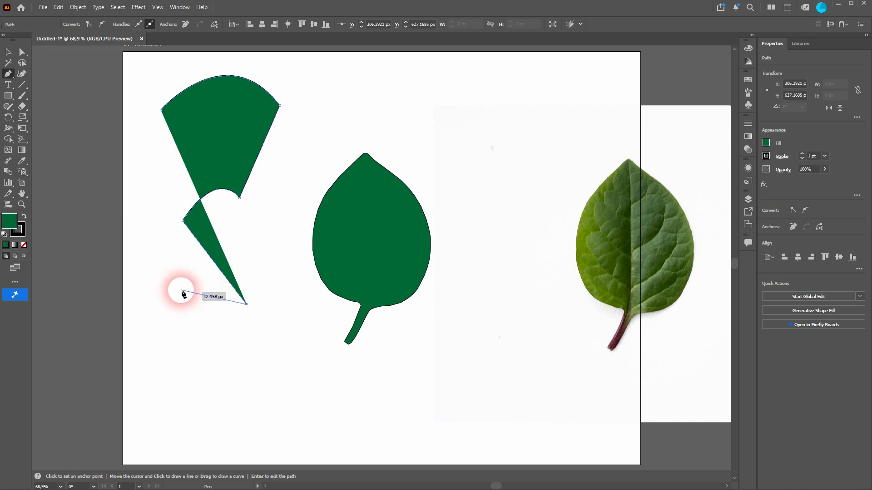
{"action": "left_click", "coordinate": [154, 272]}
{"action": "left_click", "coordinate": [145, 130]}
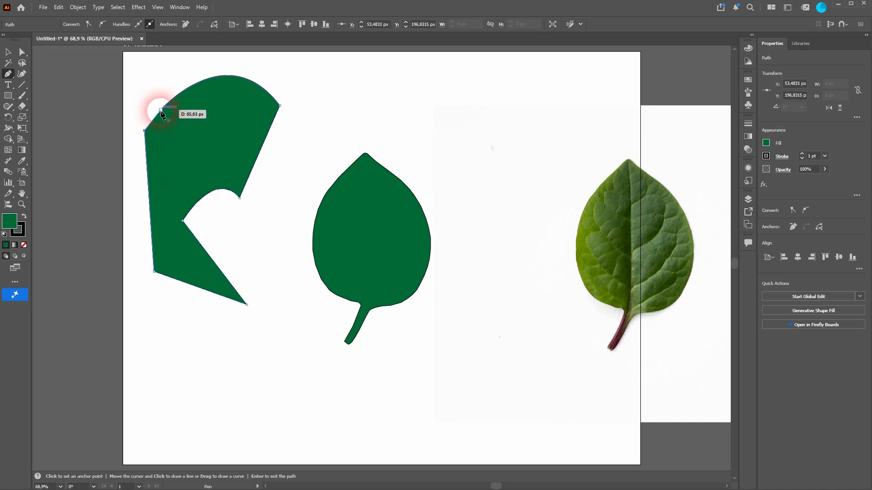
Step: Undo the last change to the practice shape and delete it from the artboard
{"action": "left_click", "coordinate": [8, 52]}
{"action": "key", "text": "ctrl+z"}
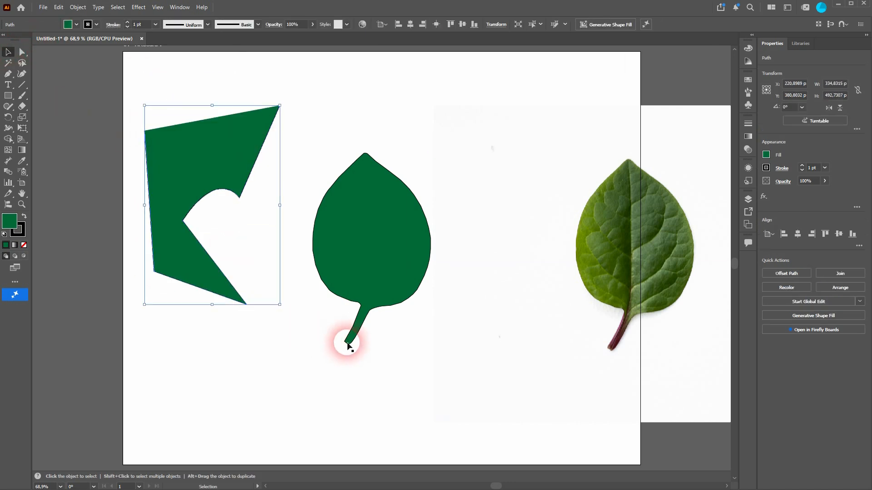
{"action": "left_click", "coordinate": [221, 332]}
{"action": "left_click", "coordinate": [176, 191]}
{"action": "key", "text": "Delete"}
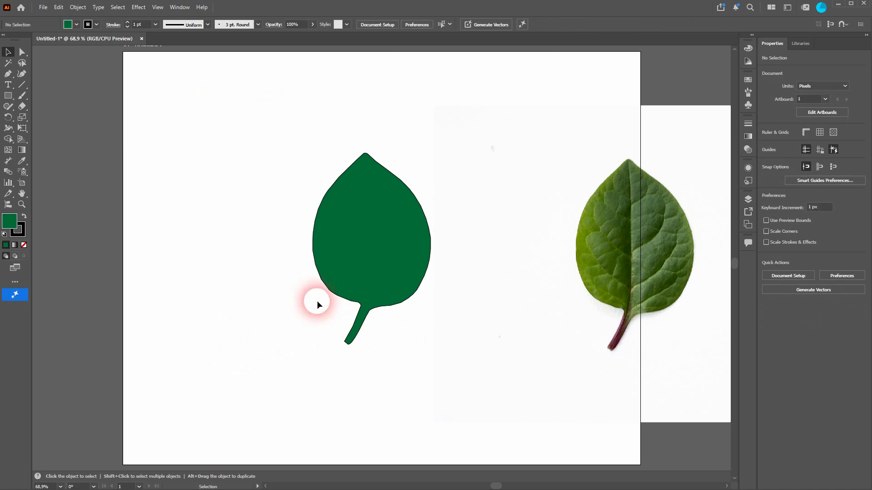